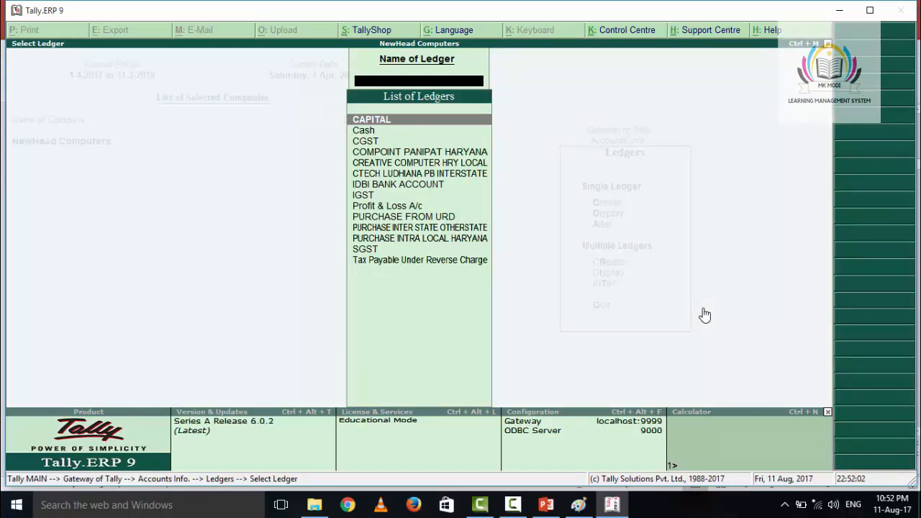
- Display the CAPITAL ledger's details, and return to the Ledgers menu
{"action": "key", "text": "Return"}
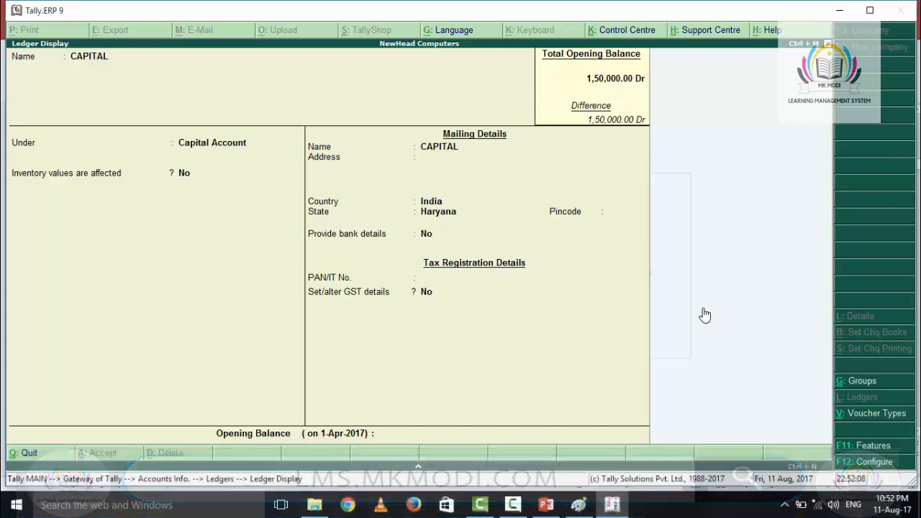
{"action": "key", "text": "Escape"}
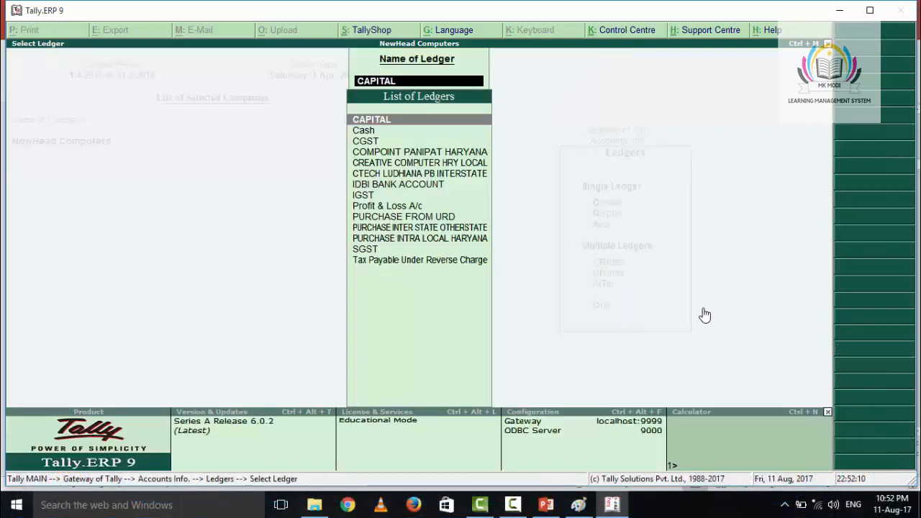
{"action": "key", "text": "Escape"}
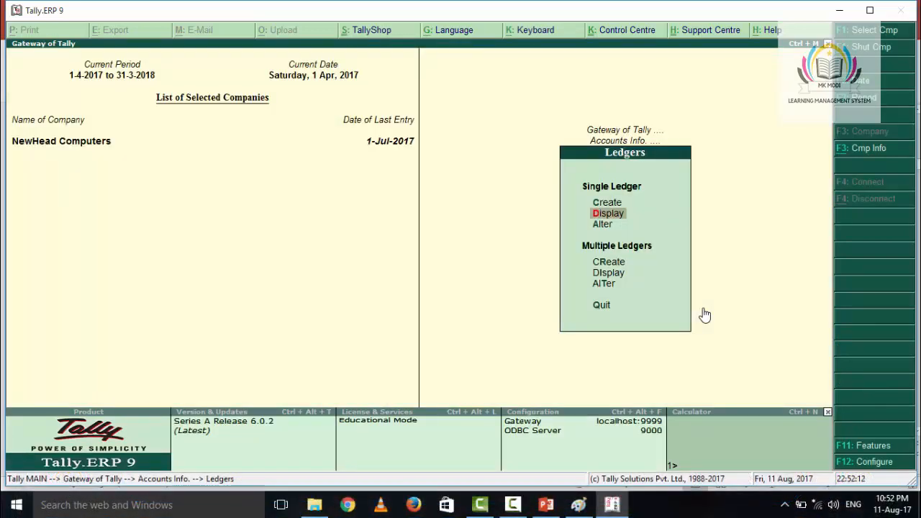
- Open the CAPITAL ledger for alteration and check its parent group and inventory setting
{"action": "key", "text": "Down"}
{"action": "key", "text": "Return"}
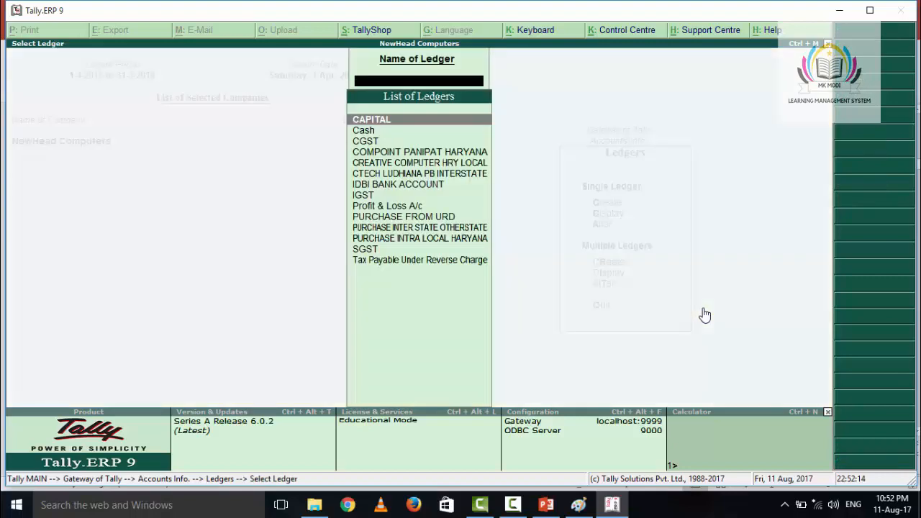
{"action": "key", "text": "Return"}
{"action": "key", "text": "Return"}
{"action": "key", "text": "Return"}
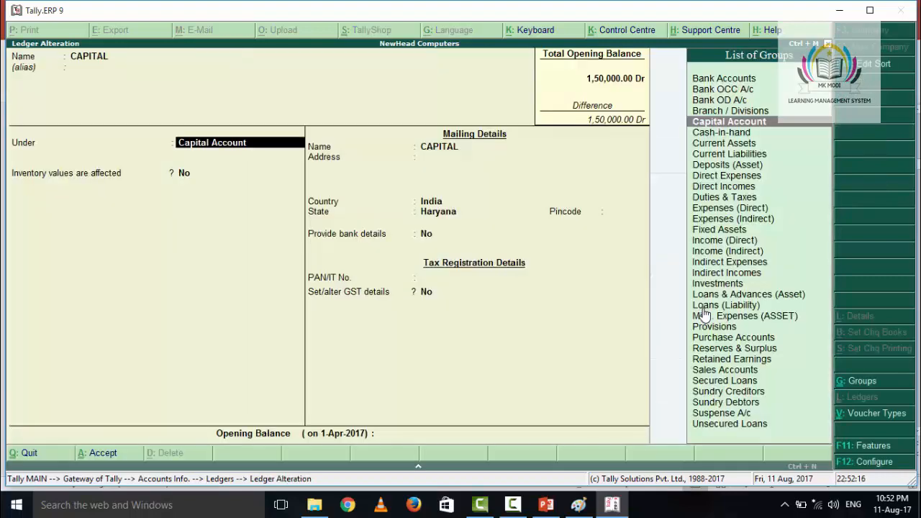
{"action": "key", "text": "Return"}
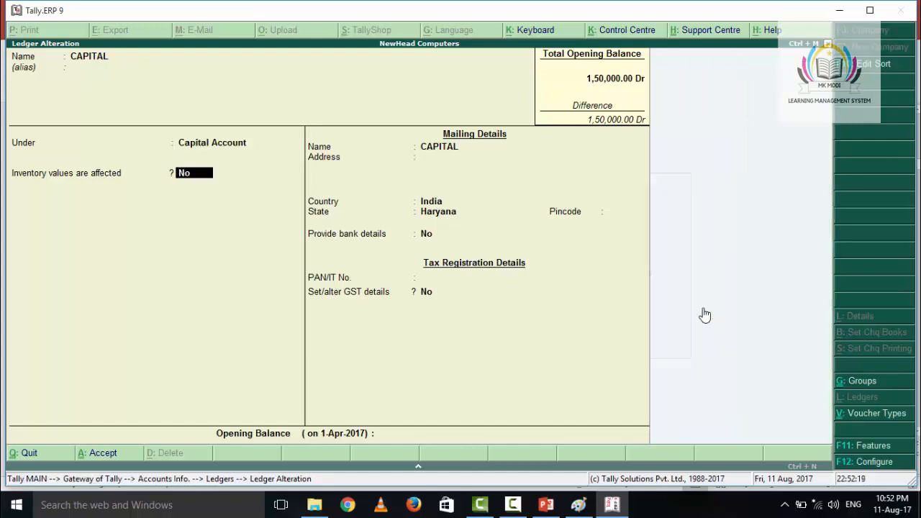
{"action": "key", "text": "Return"}
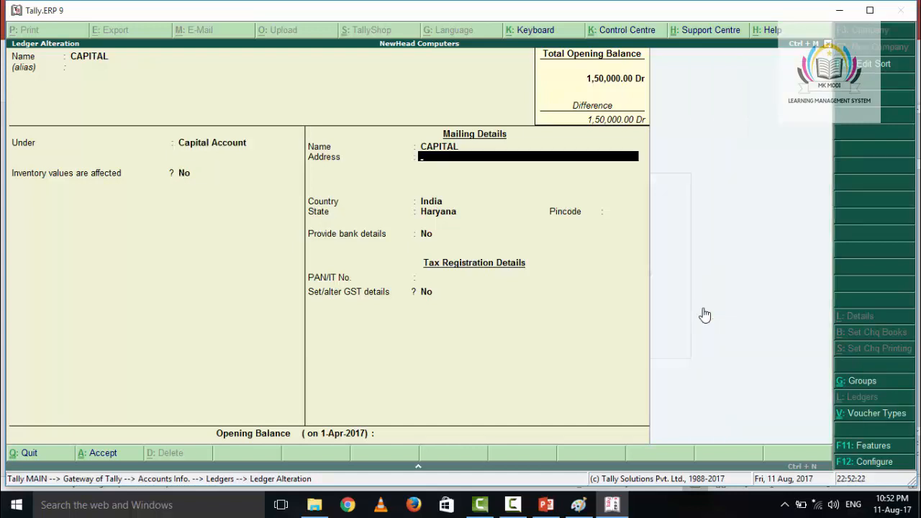
- Check the CAPITAL ledger's mailing, bank, tax registration and opening balance fields, and accept the ledger as it is
{"action": "key", "text": "Return"}
{"action": "key", "text": "Return"}
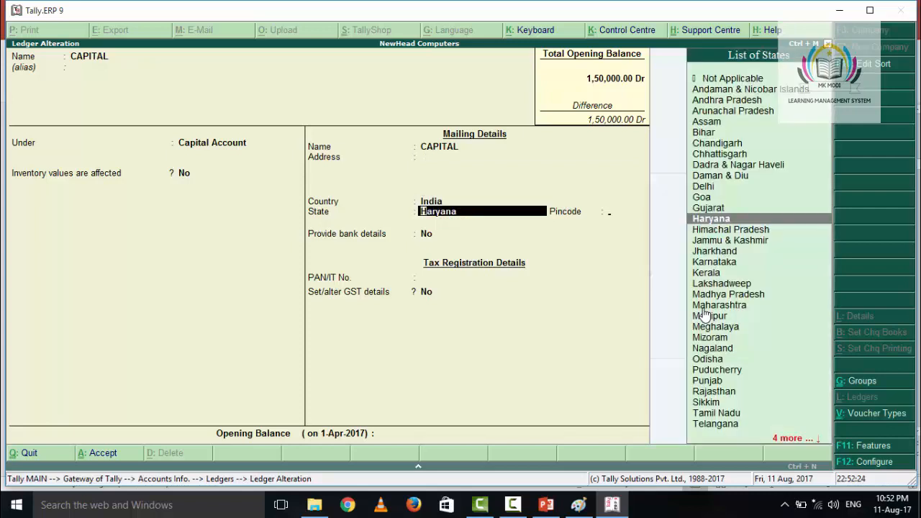
{"action": "key", "text": "Return"}
{"action": "key", "text": "Return"}
{"action": "key", "text": "Return"}
{"action": "key", "text": "Return"}
{"action": "key", "text": "Return"}
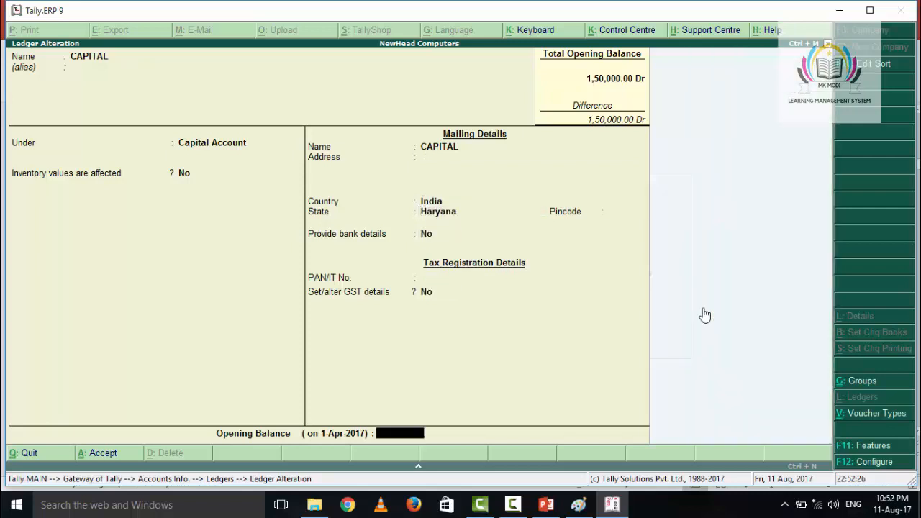
{"action": "key", "text": "Return"}
{"action": "key", "text": "Return"}
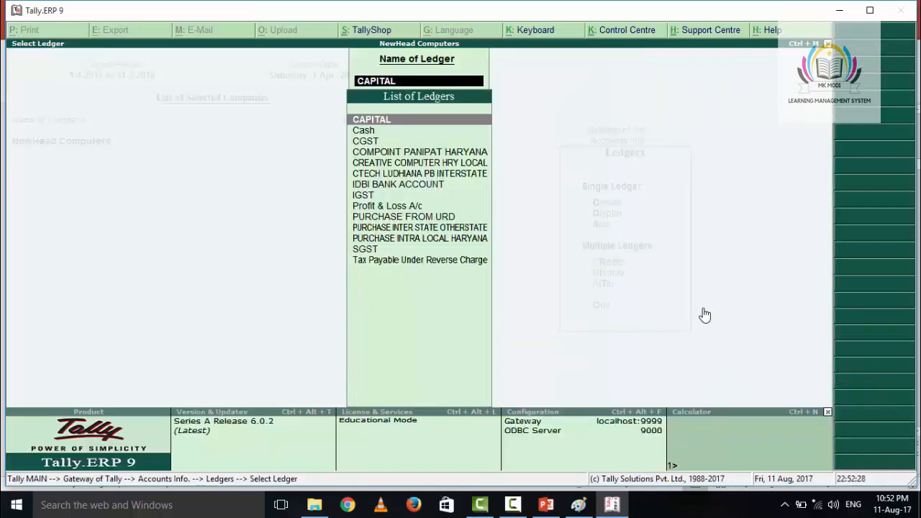
- Open the CGST ledger for alteration, check its group, duty type, tax type and calculation percentage, and accept it without changes
{"action": "key", "text": "Down"}
{"action": "key", "text": "Down"}
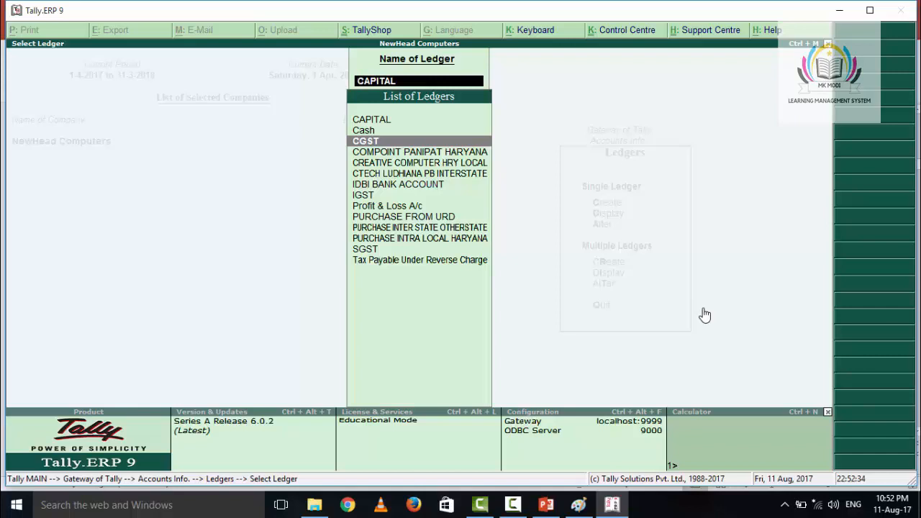
{"action": "key", "text": "Return"}
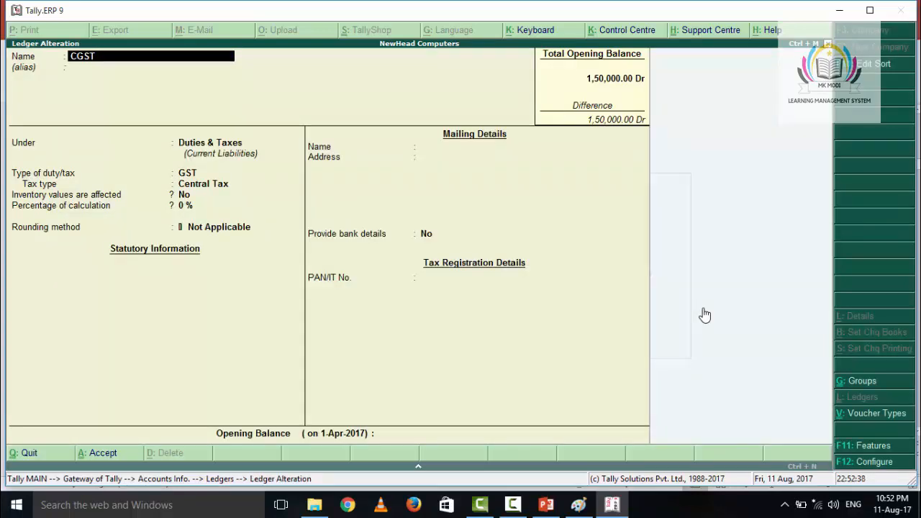
{"action": "key", "text": "Return"}
{"action": "key", "text": "Return"}
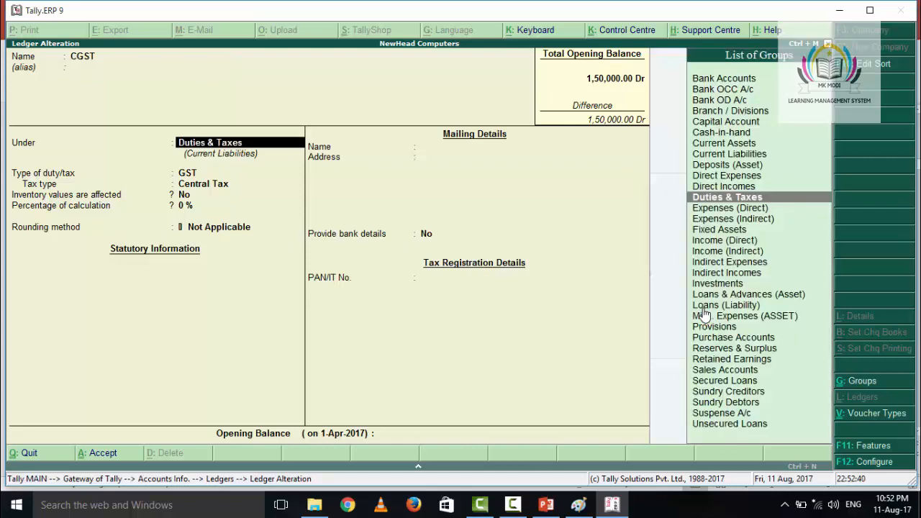
{"action": "key", "text": "Return"}
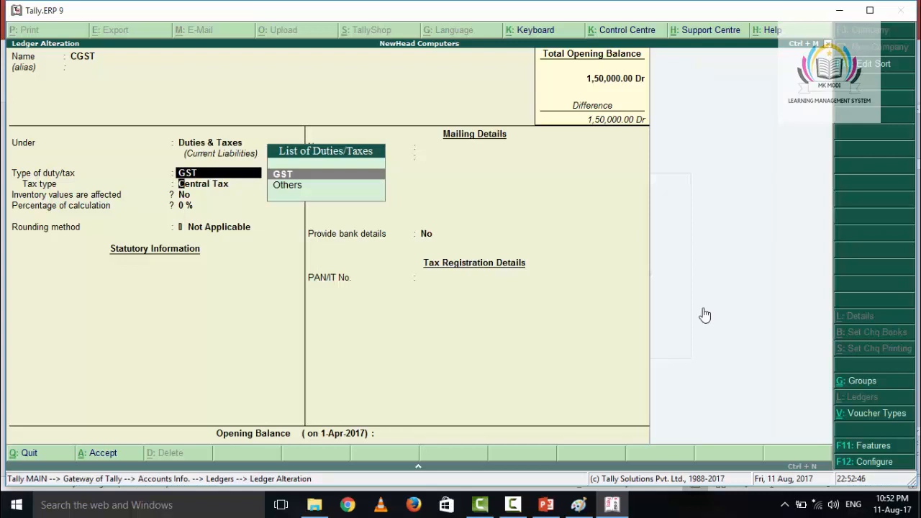
{"action": "key", "text": "Return"}
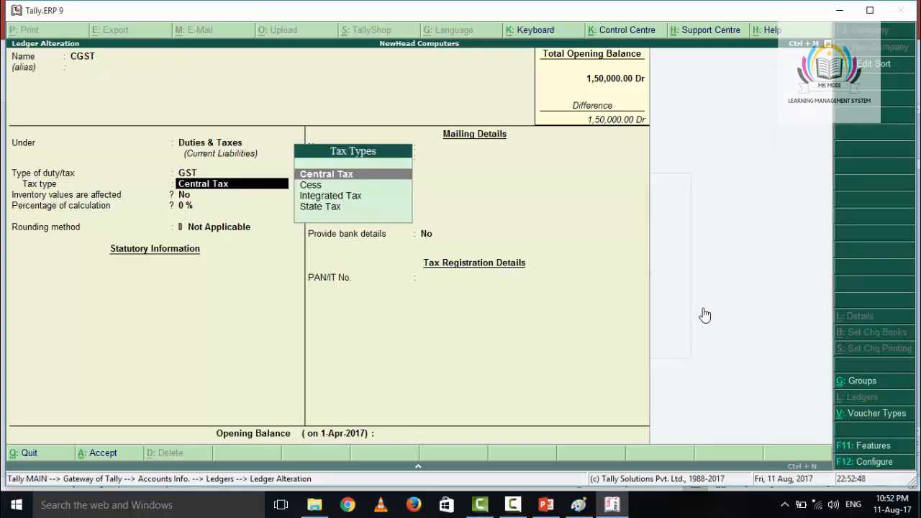
{"action": "key", "text": "Return"}
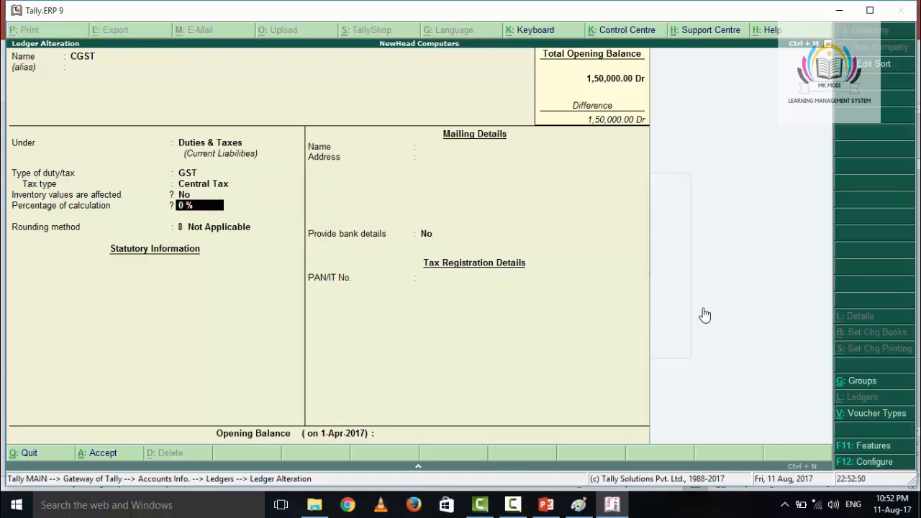
{"action": "key", "text": "Return"}
{"action": "key", "text": "Return"}
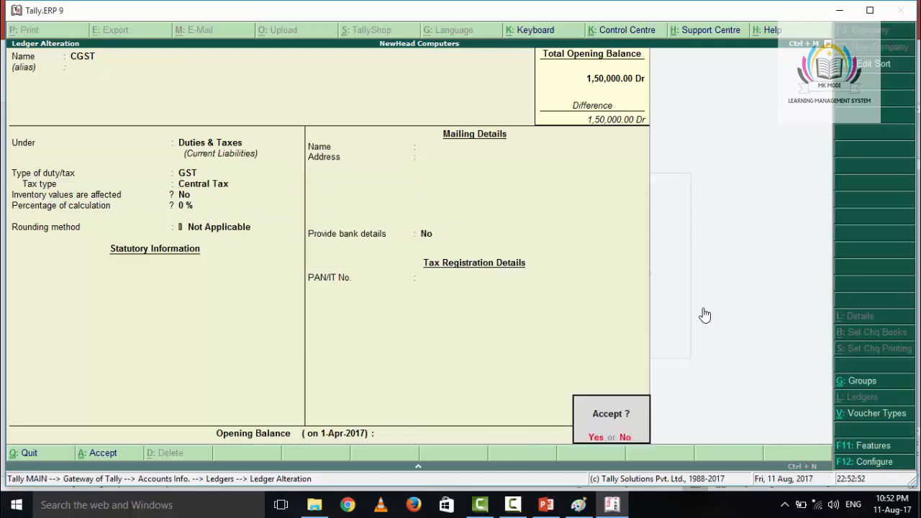
{"action": "key", "text": "Return"}
- Open the IGST ledger for alteration and check the group it belongs to
{"action": "key", "text": "Down"}
{"action": "key", "text": "Down"}
{"action": "key", "text": "Down"}
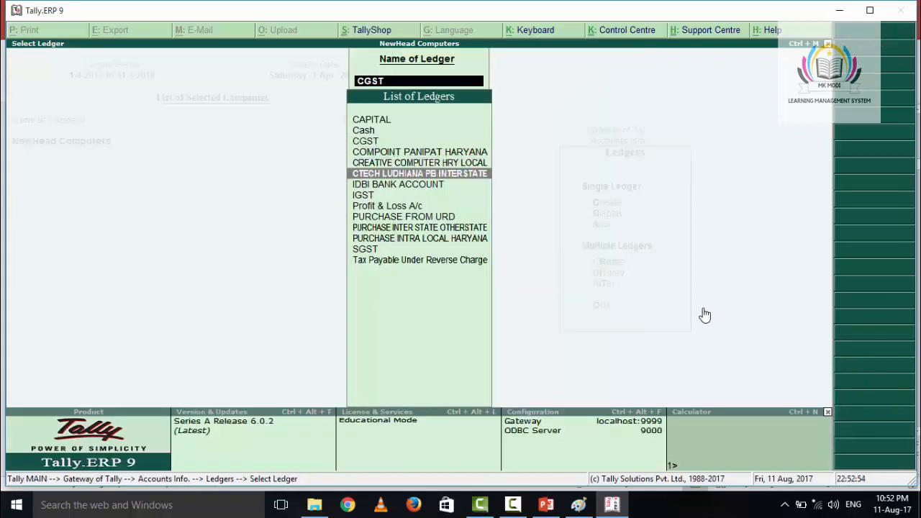
{"action": "key", "text": "Down"}
{"action": "key", "text": "Down"}
{"action": "key", "text": "Return"}
{"action": "key", "text": "Return"}
{"action": "key", "text": "Return"}
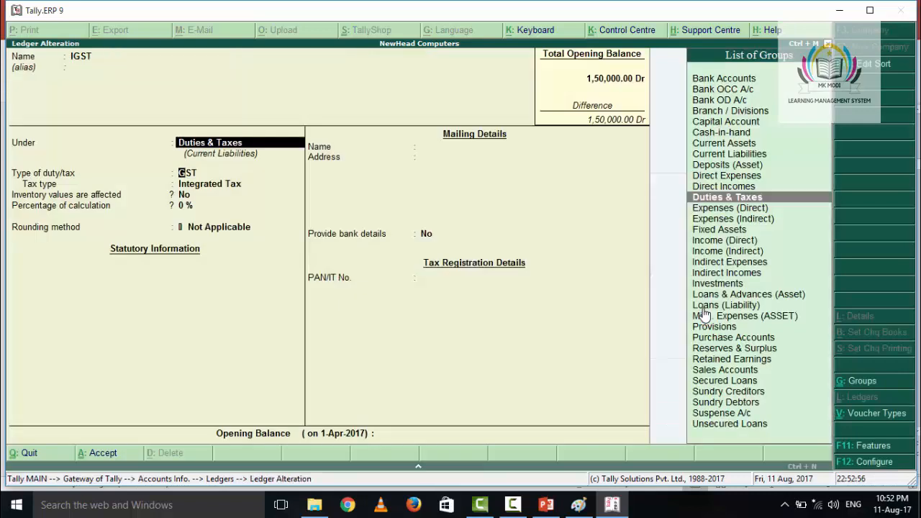
- Check the IGST ledger's duty type, tax type and calculation percentage, and accept it without changes
{"action": "key", "text": "Return"}
{"action": "key", "text": "Return"}
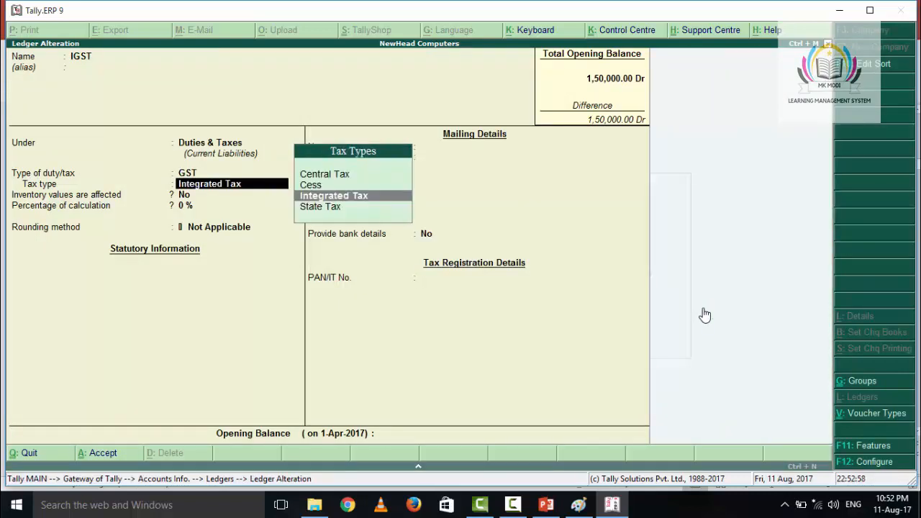
{"action": "key", "text": "Return"}
{"action": "key", "text": "Return"}
{"action": "key", "text": "Return"}
{"action": "key", "text": "Return"}
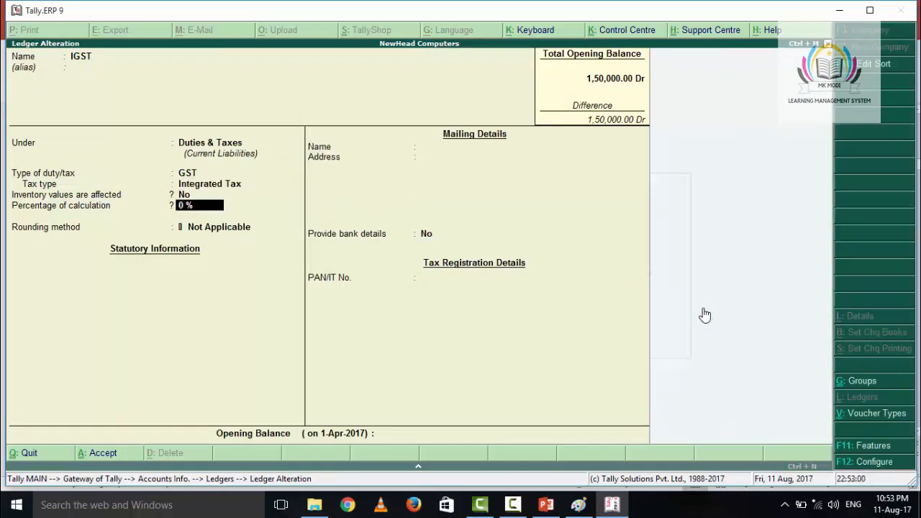
{"action": "key", "text": "Return"}
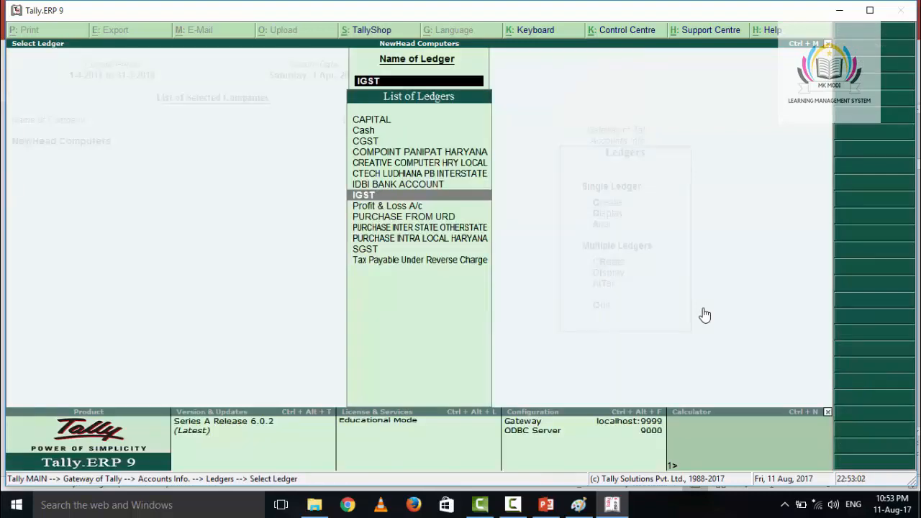
- Open the SGST ledger for alteration, check its group, duty type and tax type, and accept it without changes
{"action": "key", "text": "Down"}
{"action": "key", "text": "Down"}
{"action": "key", "text": "Down"}
{"action": "key", "text": "Down"}
{"action": "key", "text": "Down"}
{"action": "key", "text": "Return"}
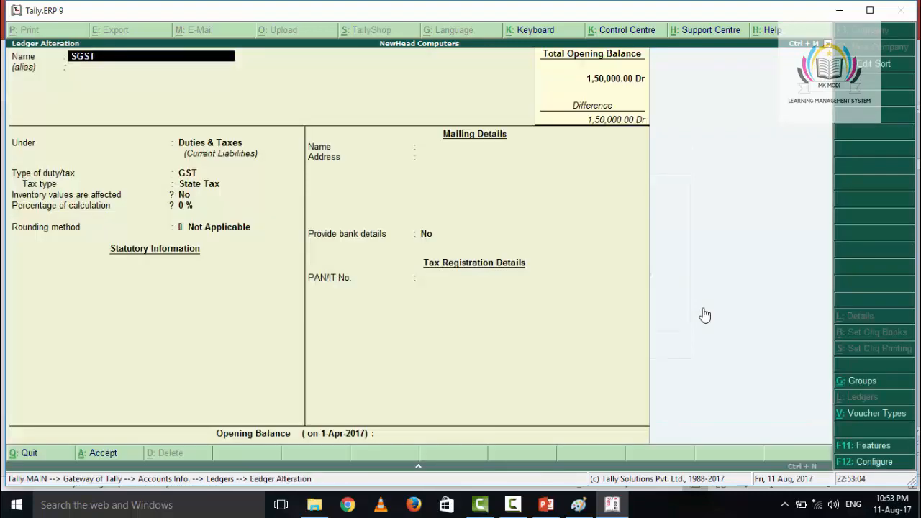
{"action": "key", "text": "Return"}
{"action": "key", "text": "Return"}
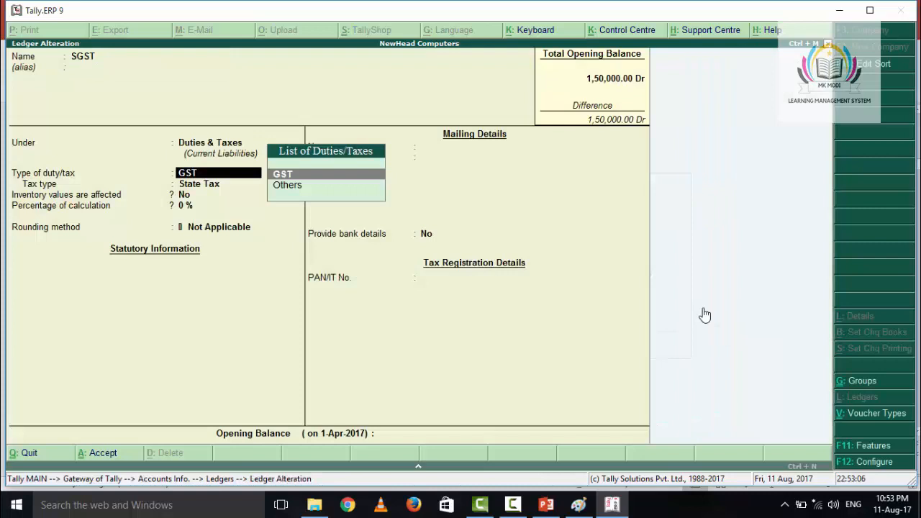
{"action": "key", "text": "Return"}
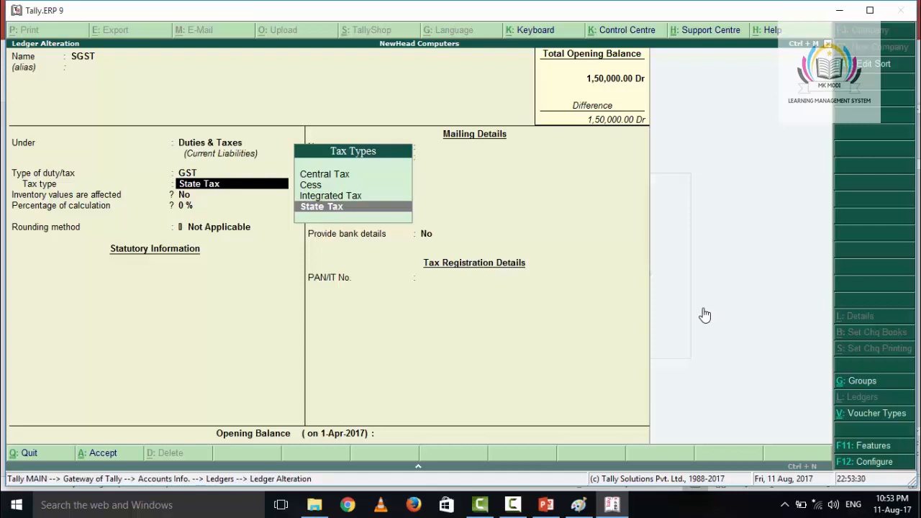
{"action": "key", "text": "Return"}
{"action": "key", "text": "Return"}
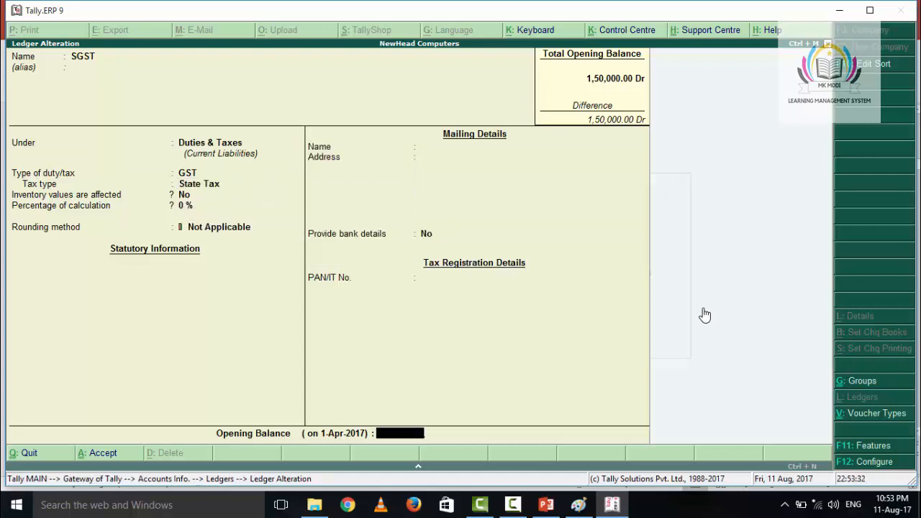
{"action": "key", "text": "ctrl+a"}
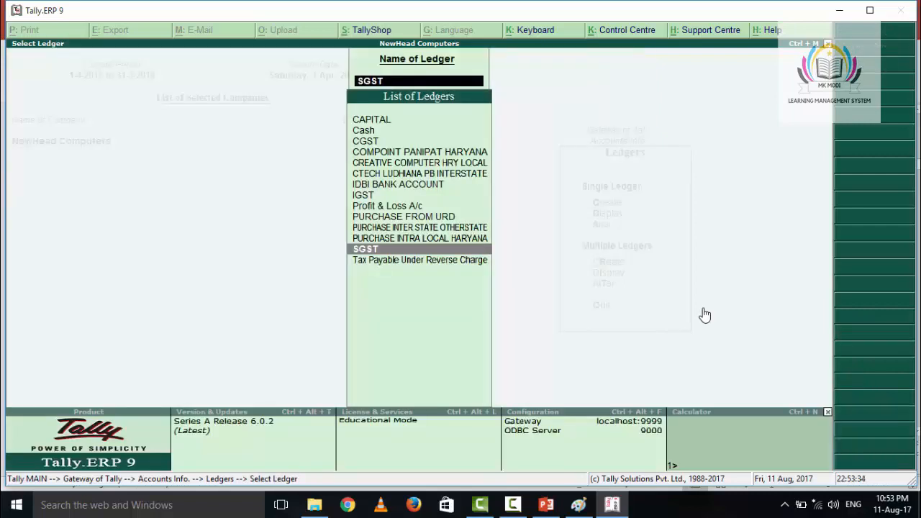
- Examine the party ledgers COMPOINT PANIPAT HARYANA, CREATIVE COMPUTER HRY LOCAL and CTECH LUDHIANA PB INTERSTATE in the ledger list
{"action": "key", "text": "Up"}
{"action": "key", "text": "Up"}
{"action": "key", "text": "Up"}
{"action": "key", "text": "Up"}
{"action": "key", "text": "Up"}
{"action": "key", "text": "Up"}
{"action": "key", "text": "Up"}
{"action": "key", "text": "Up"}
{"action": "key", "text": "Up"}
{"action": "key", "text": "Up"}
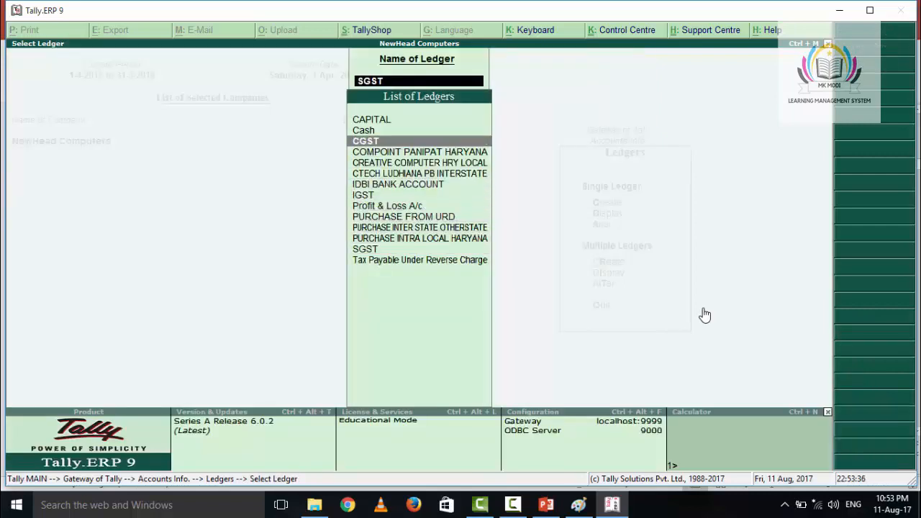
{"action": "key", "text": "Down"}
{"action": "key", "text": "Down"}
{"action": "key", "text": "Down"}
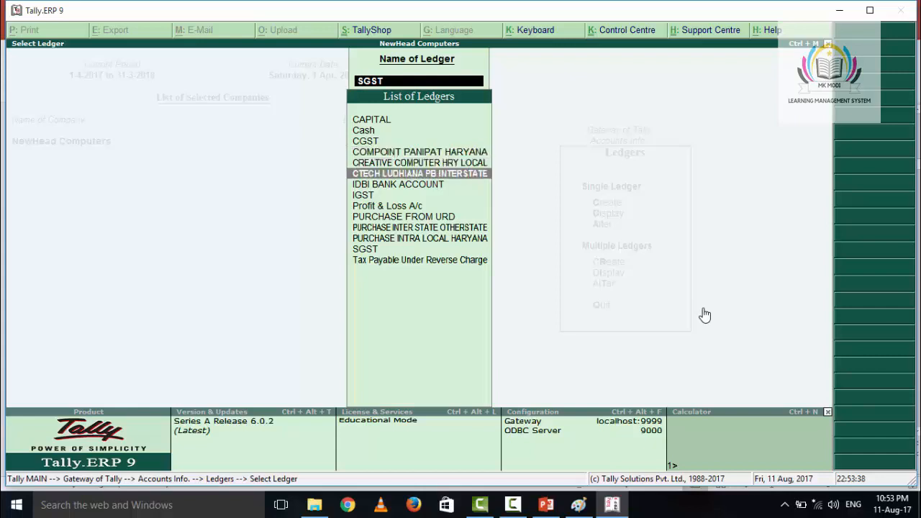
{"action": "key", "text": "Up"}
{"action": "key", "text": "Up"}
{"action": "key", "text": "Down"}
{"action": "key", "text": "Down"}
{"action": "key", "text": "Up"}
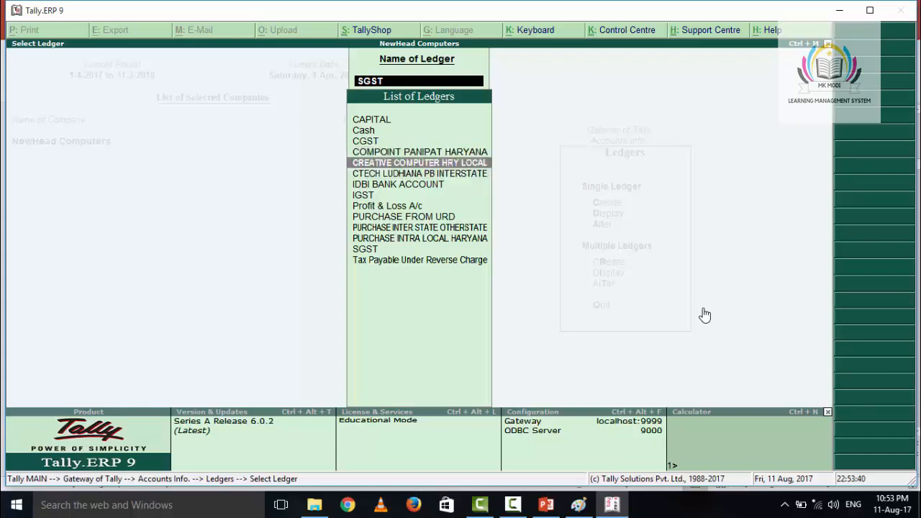
{"action": "key", "text": "Down"}
{"action": "key", "text": "Up"}
{"action": "key", "text": "Up"}
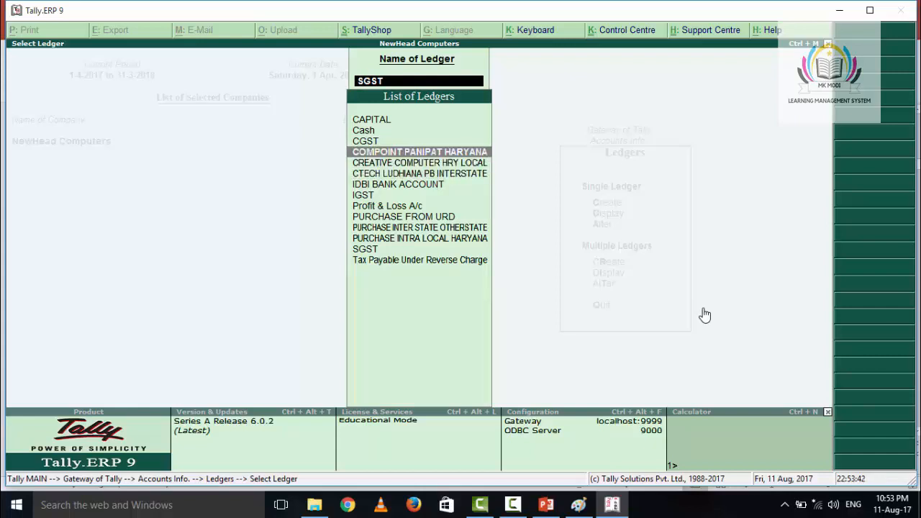
- Open the COMPOINT PANIPAT HARYANA ledger for alteration and check its group and bill-by-bill settings
{"action": "key", "text": "Down"}
{"action": "key", "text": "Up"}
{"action": "key", "text": "Return"}
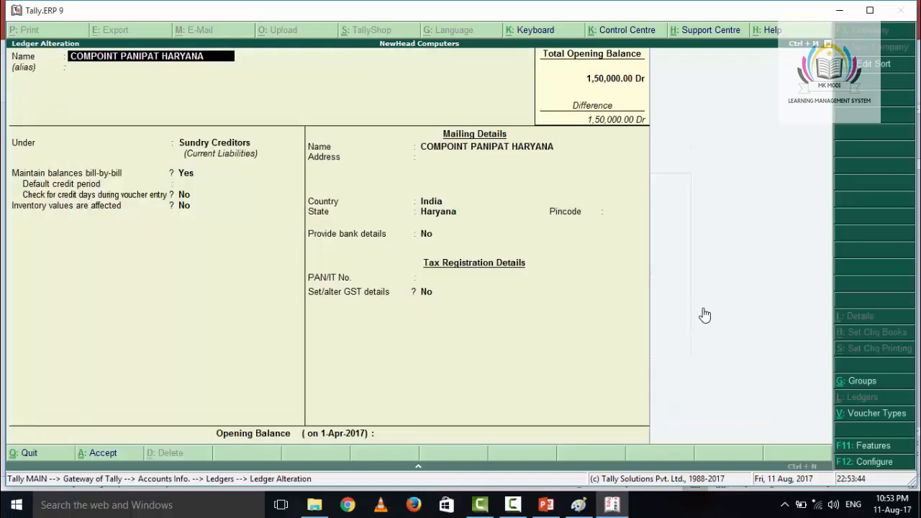
{"action": "key", "text": "Return"}
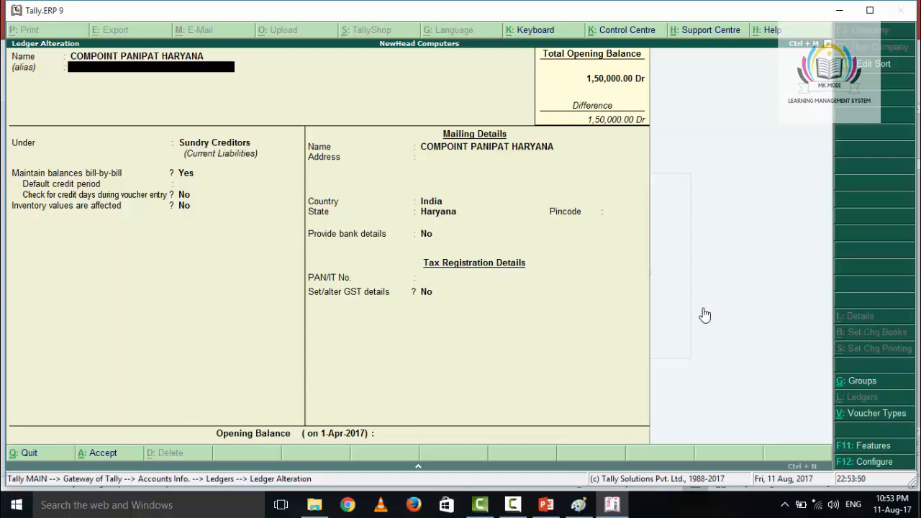
{"action": "key", "text": "Return"}
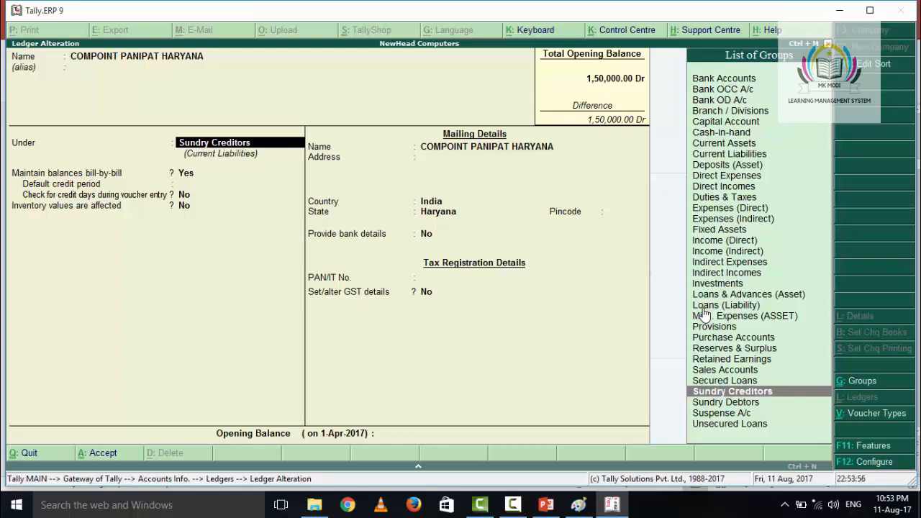
{"action": "key", "text": "Return"}
{"action": "key", "text": "Return"}
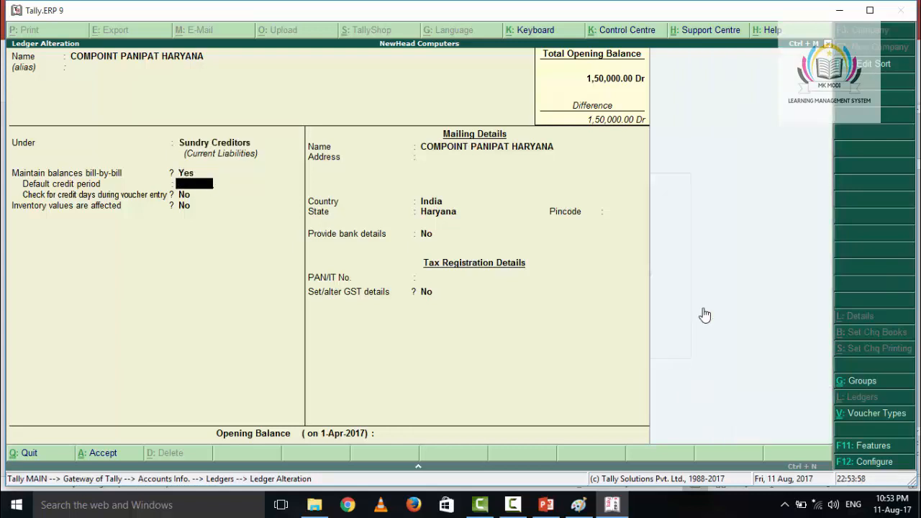
{"action": "key", "text": "Return"}
{"action": "key", "text": "Return"}
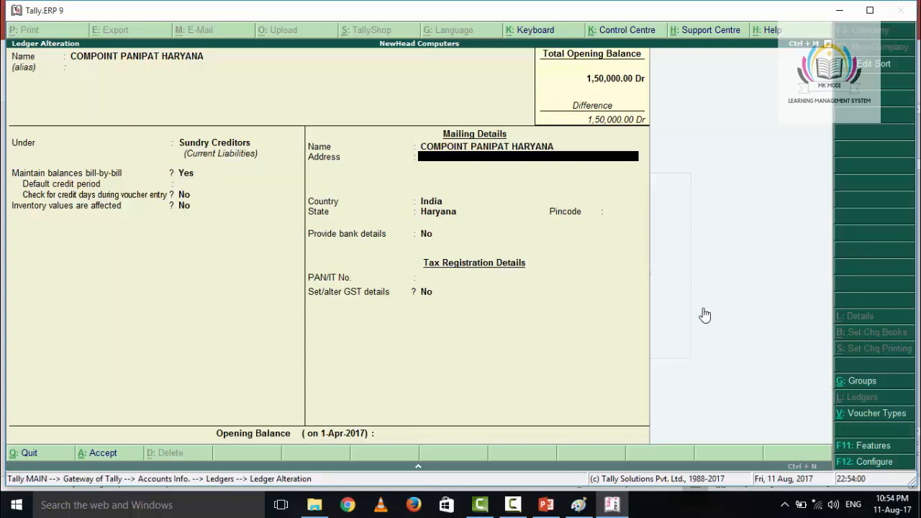
- Check COMPOINT PANIPAT HARYANA's country, state, bank and GST settings, keeping Set/alter GST details at No, and accept the ledger
{"action": "key", "text": "Return"}
{"action": "key", "text": "Return"}
{"action": "key", "text": "BackSpace"}
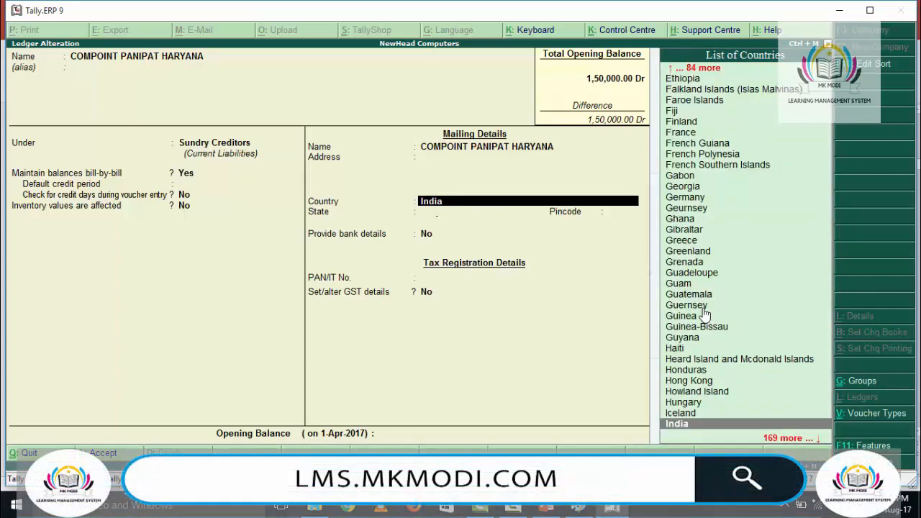
{"action": "key", "text": "Return"}
{"action": "key", "text": "Return"}
{"action": "key", "text": "Return"}
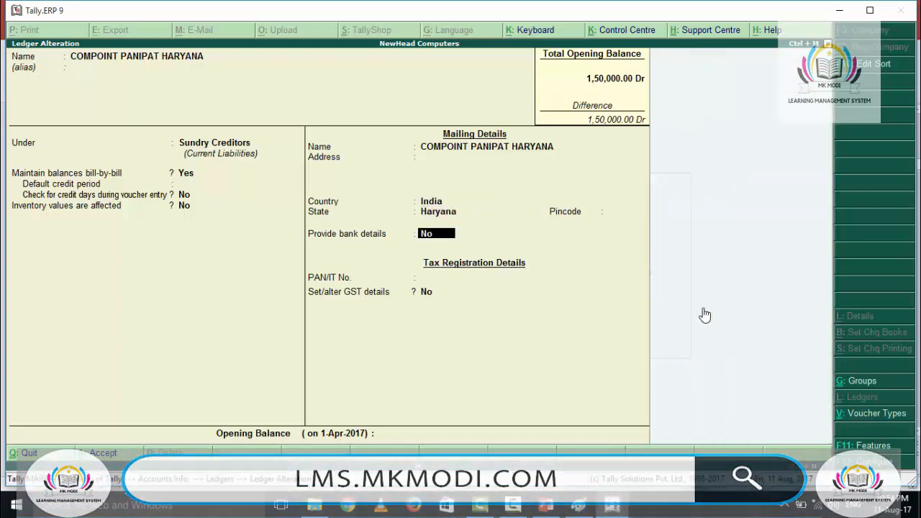
{"action": "key", "text": "Return"}
{"action": "key", "text": "Return"}
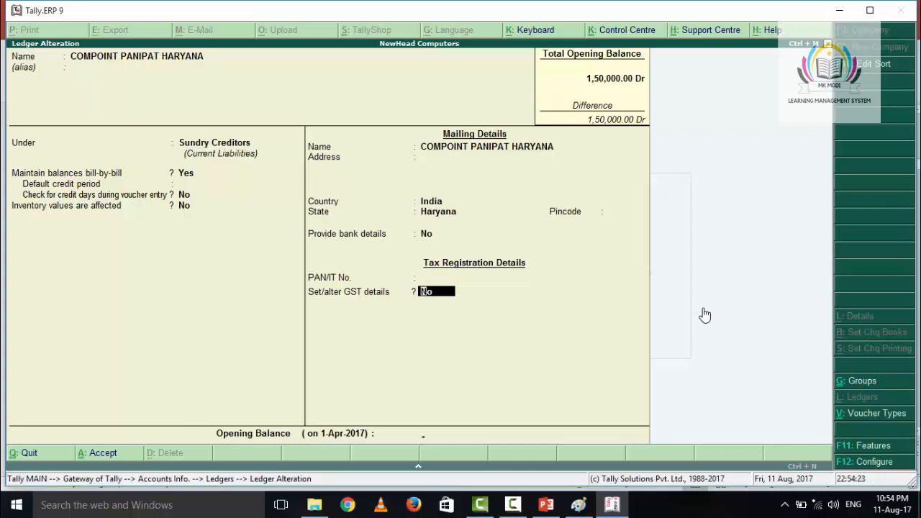
{"action": "key", "text": "Return"}
{"action": "key", "text": "Return"}
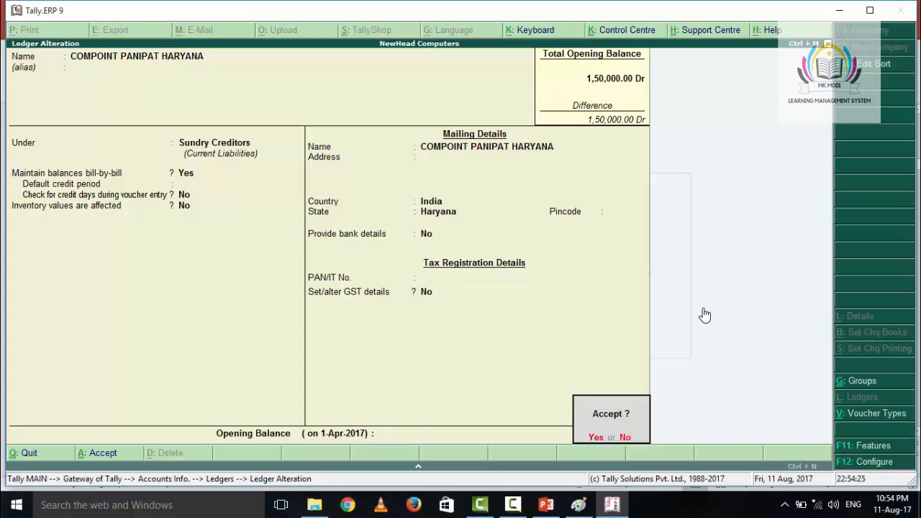
{"action": "key", "text": "Return"}
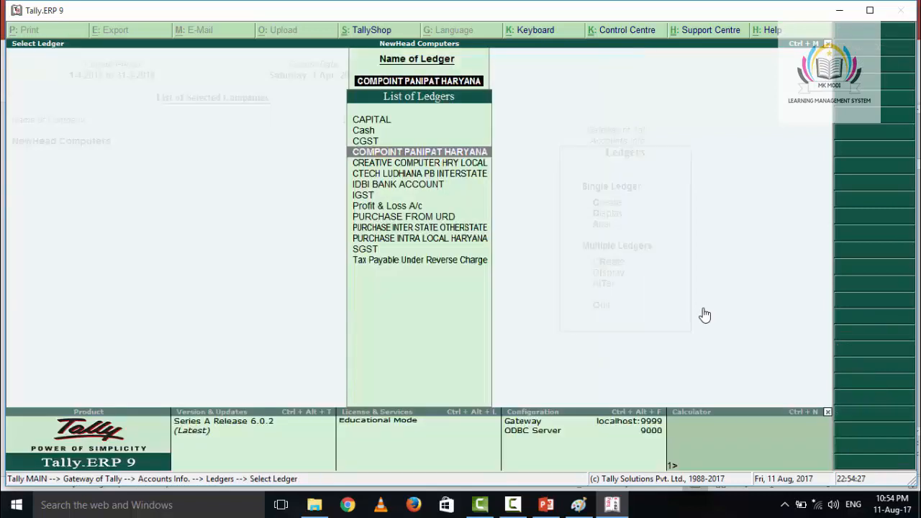
- Open the CREATIVE COMPUTER HRY LOCAL ledger for alteration and check its group, country and state
{"action": "key", "text": "Down"}
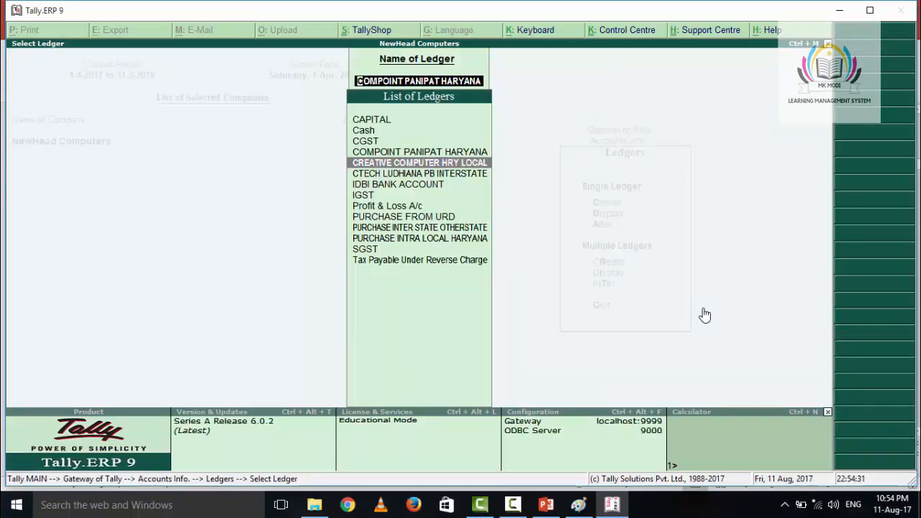
{"action": "key", "text": "Return"}
{"action": "key", "text": "Return"}
{"action": "key", "text": "Return"}
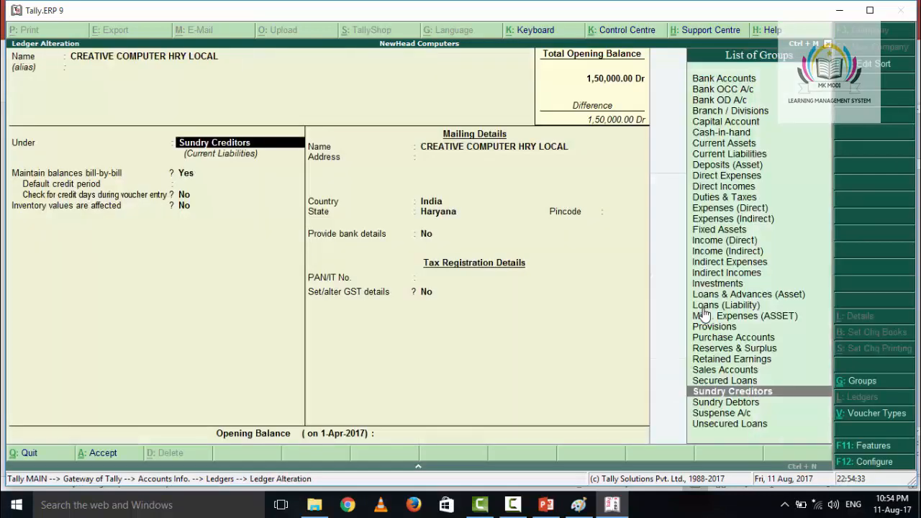
{"action": "key", "text": "Return"}
{"action": "key", "text": "Return"}
{"action": "key", "text": "Return"}
{"action": "key", "text": "Return"}
{"action": "key", "text": "Return"}
{"action": "key", "text": "Return"}
{"action": "key", "text": "Return"}
{"action": "key", "text": "Return"}
{"action": "key", "text": "Return"}
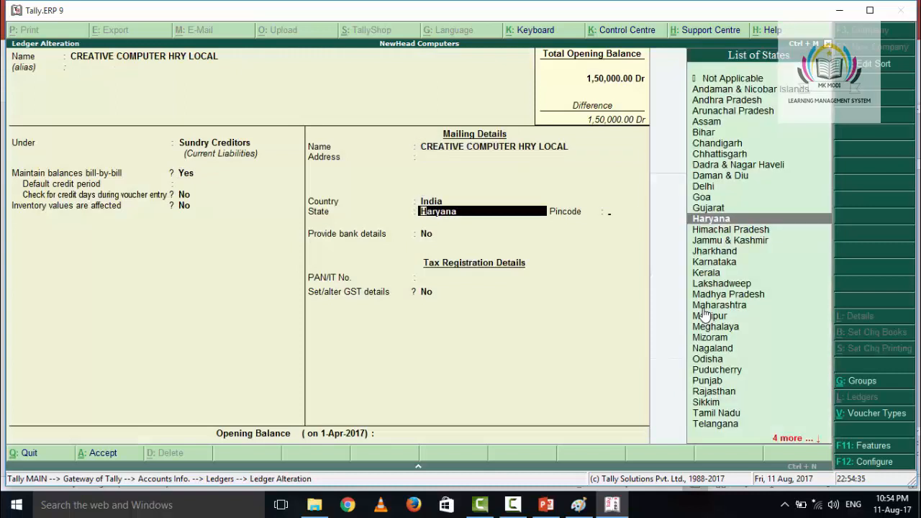
- Set Set/alter GST details to Yes for CREATIVE COMPUTER HRY LOCAL, check its registration type, GSTIN and party type, and accept the ledger
{"action": "key", "text": "Return"}
{"action": "key", "text": "Return"}
{"action": "type", "text": "yes"}
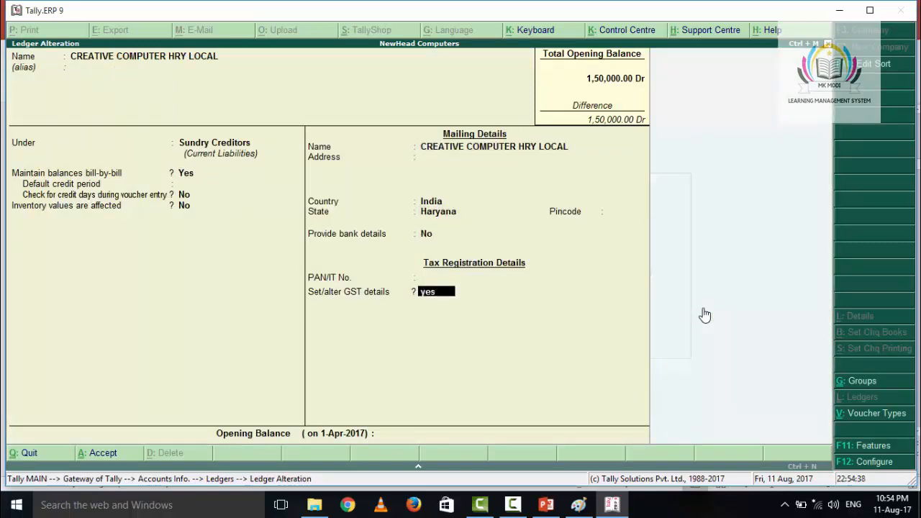
{"action": "key", "text": "Return"}
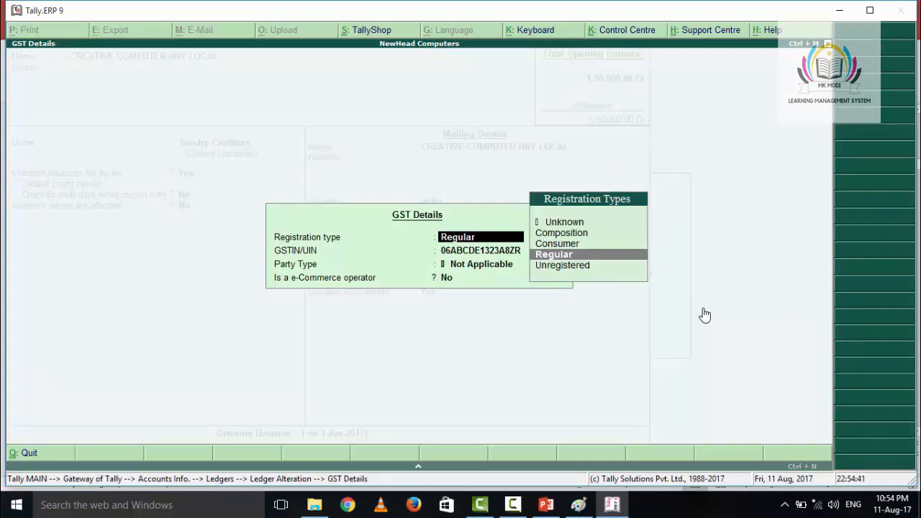
{"action": "key", "text": "Return"}
{"action": "key", "text": "Return"}
{"action": "key", "text": "Return"}
{"action": "key", "text": "Return"}
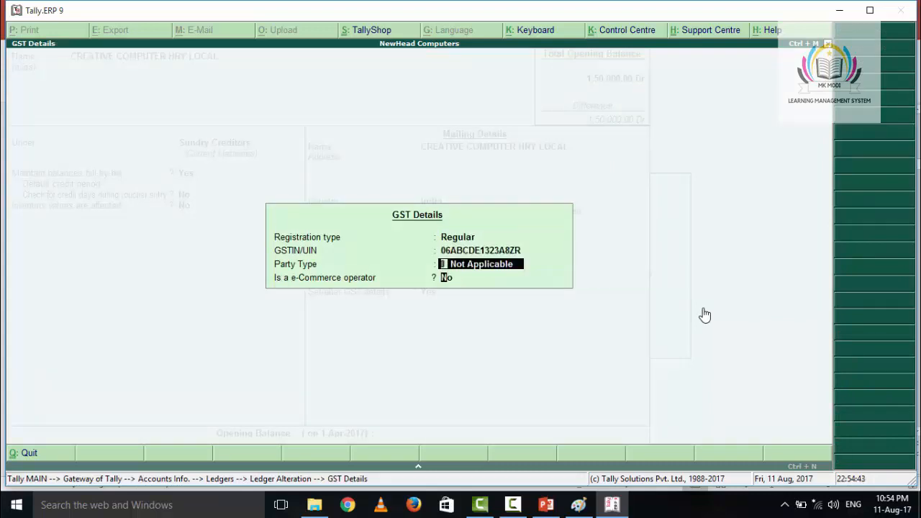
{"action": "key", "text": "Return"}
{"action": "key", "text": "Return"}
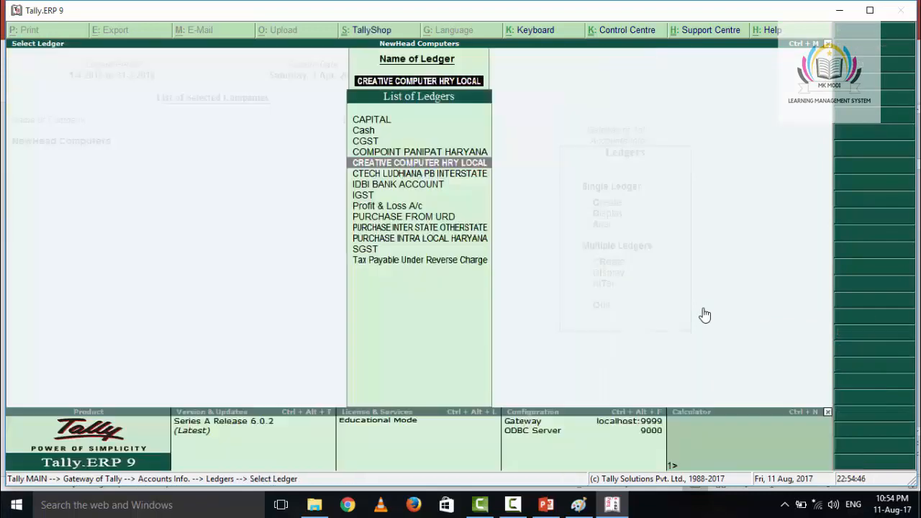
- Open the CTECH LUDHIANA PB INTERSTATE ledger for alteration and check its group, country and state
{"action": "key", "text": "Up"}
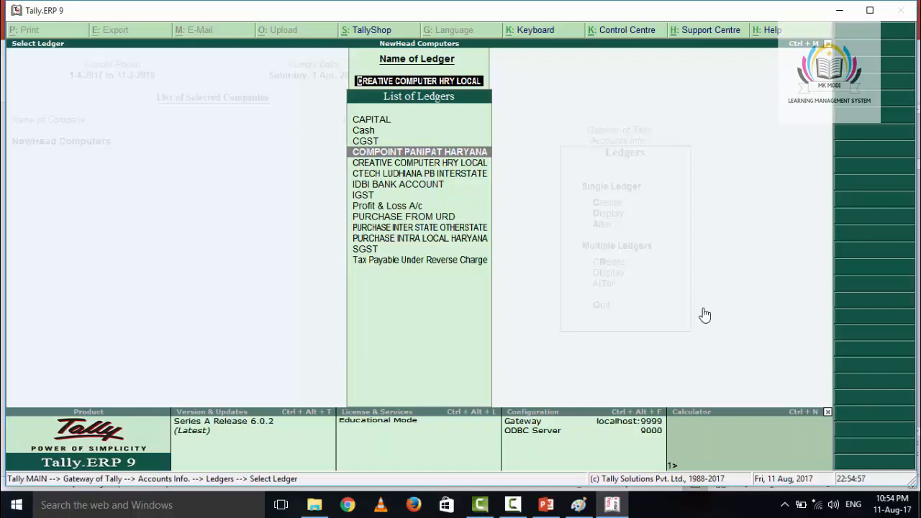
{"action": "key", "text": "Down"}
{"action": "key", "text": "Down"}
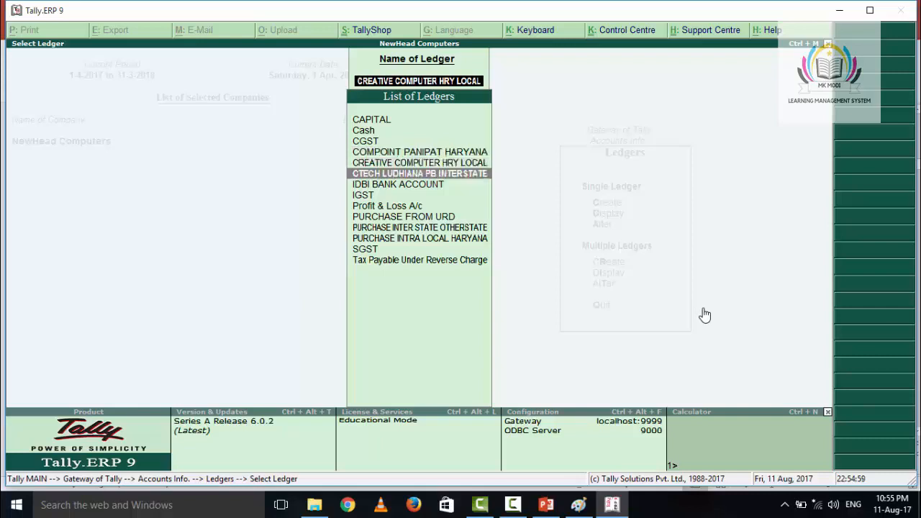
{"action": "key", "text": "Return"}
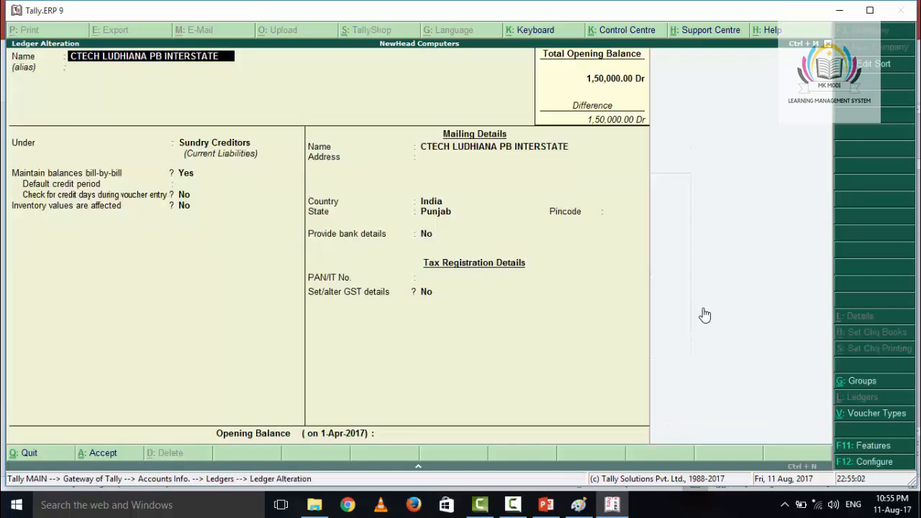
{"action": "key", "text": "Return"}
{"action": "key", "text": "Return"}
{"action": "key", "text": "Return"}
{"action": "key", "text": "Return"}
{"action": "key", "text": "Return"}
{"action": "key", "text": "Return"}
{"action": "key", "text": "Return"}
{"action": "key", "text": "Return"}
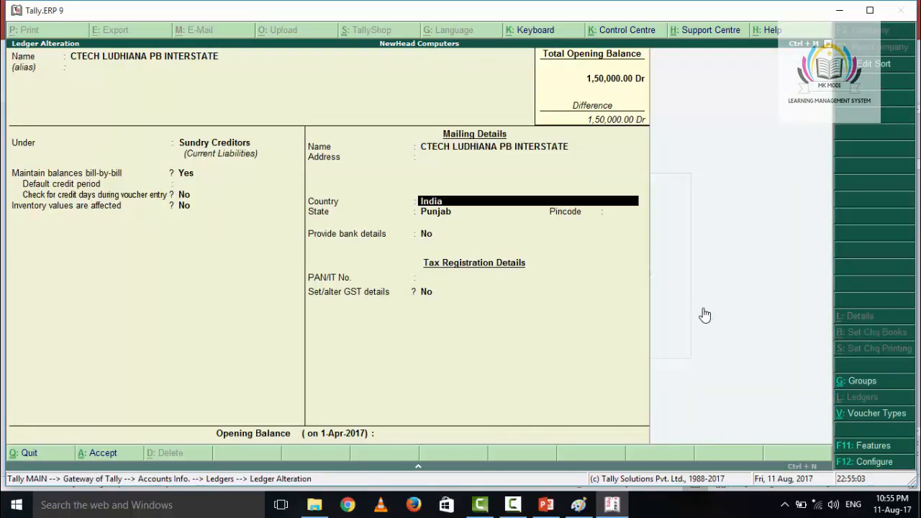
{"action": "key", "text": "Return"}
{"action": "key", "text": "Return"}
{"action": "key", "text": "Return"}
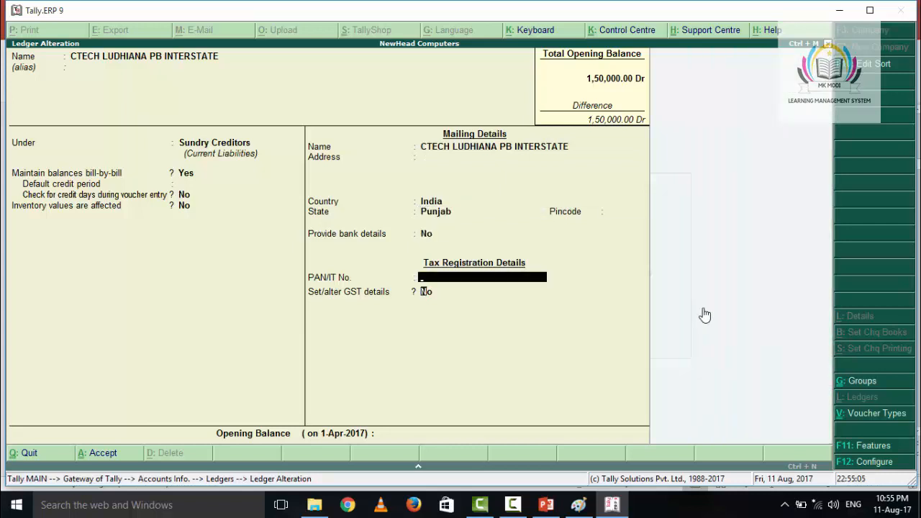
- Set Set/alter GST details to Yes for CTECH LUDHIANA PB INTERSTATE, check its registration type and GSTIN, and accept the ledger
{"action": "key", "text": "Return"}
{"action": "type", "text": "yes"}
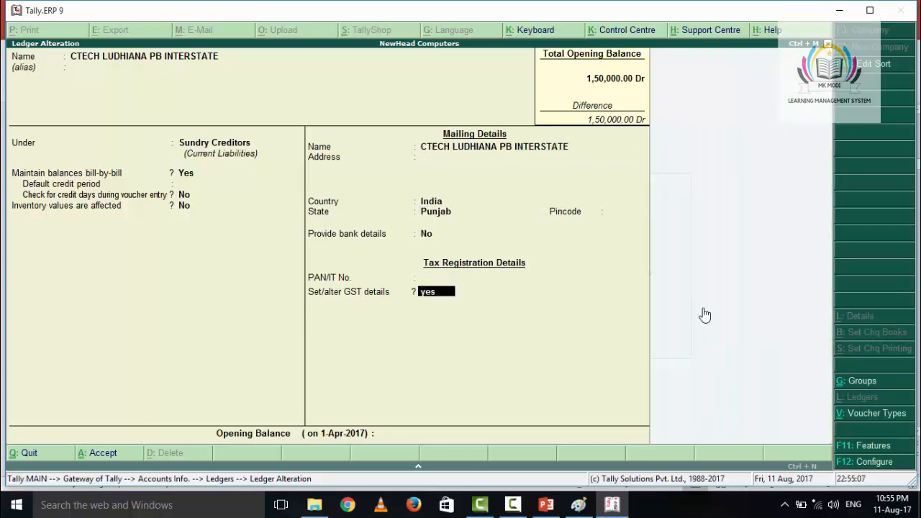
{"action": "key", "text": "Return"}
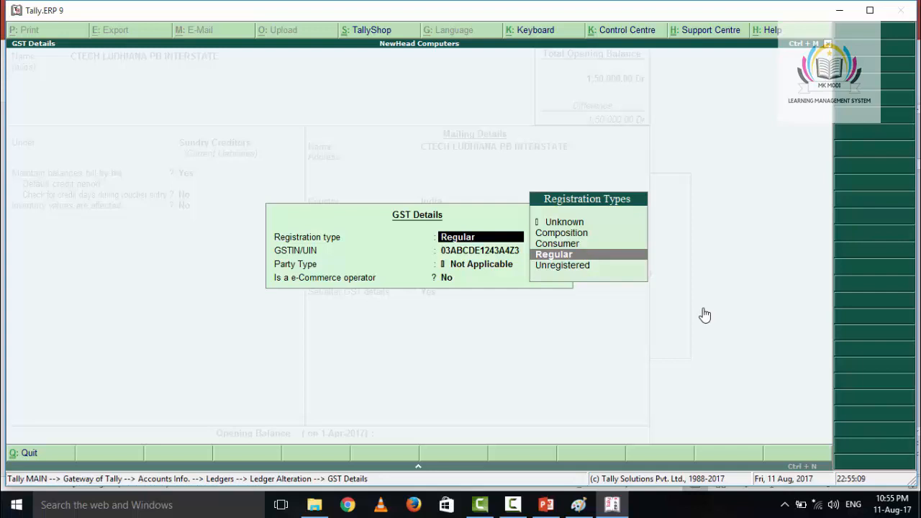
{"action": "key", "text": "Return"}
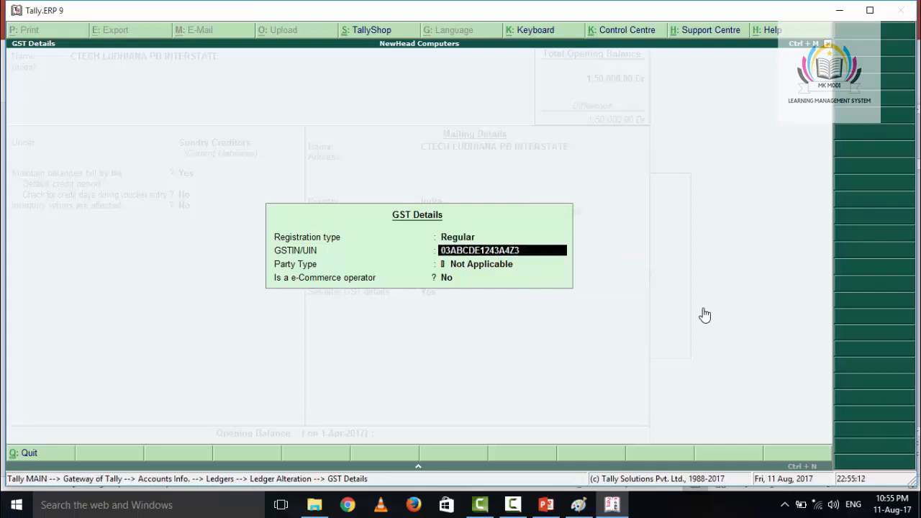
{"action": "key", "text": "Return"}
{"action": "key", "text": "Return"}
{"action": "key", "text": "Return"}
{"action": "key", "text": "Return"}
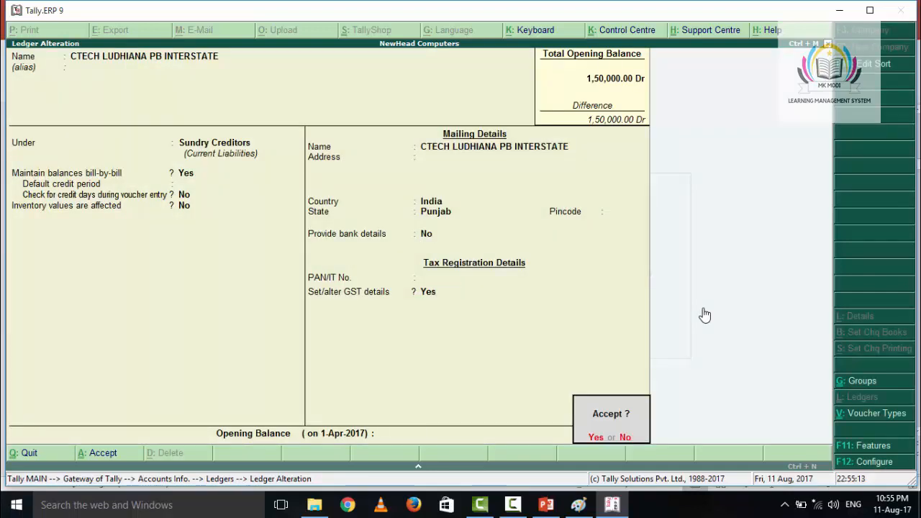
{"action": "key", "text": "Return"}
- Open the IDBI BANK ACCOUNT ledger for alteration, check its group and account details, and keep the bank name as Not Applicable
{"action": "key", "text": "Down"}
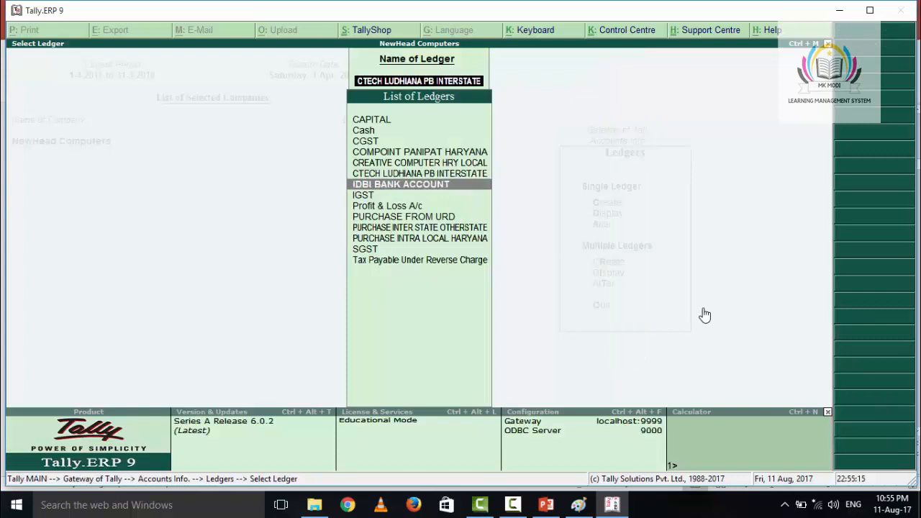
{"action": "key", "text": "Return"}
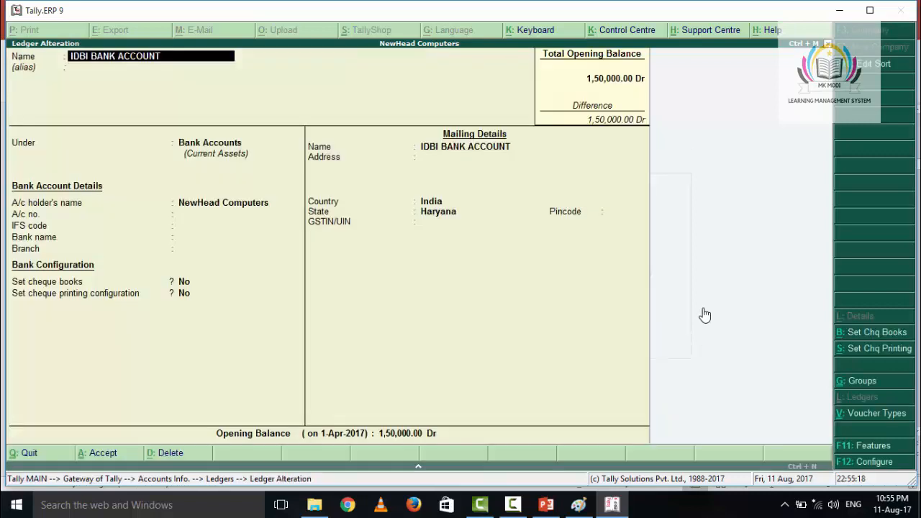
{"action": "key", "text": "Return"}
{"action": "key", "text": "Return"}
{"action": "key", "text": "Return"}
{"action": "key", "text": "Return"}
{"action": "key", "text": "Return"}
{"action": "key", "text": "Return"}
{"action": "key", "text": "Return"}
{"action": "key", "text": "Return"}
{"action": "key", "text": "Return"}
{"action": "key", "text": "Return"}
{"action": "key", "text": "Return"}
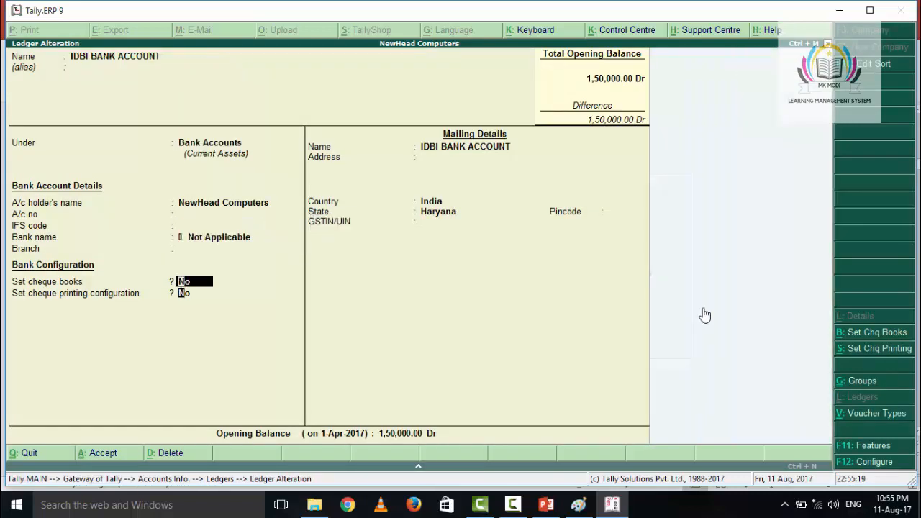
- Keep the IDBI BANK ACCOUNT ledger's cheque settings at No, check its opening balance, and accept the ledger
{"action": "key", "text": "Return"}
{"action": "key", "text": "Return"}
{"action": "key", "text": "Return"}
{"action": "key", "text": "Return"}
{"action": "key", "text": "Return"}
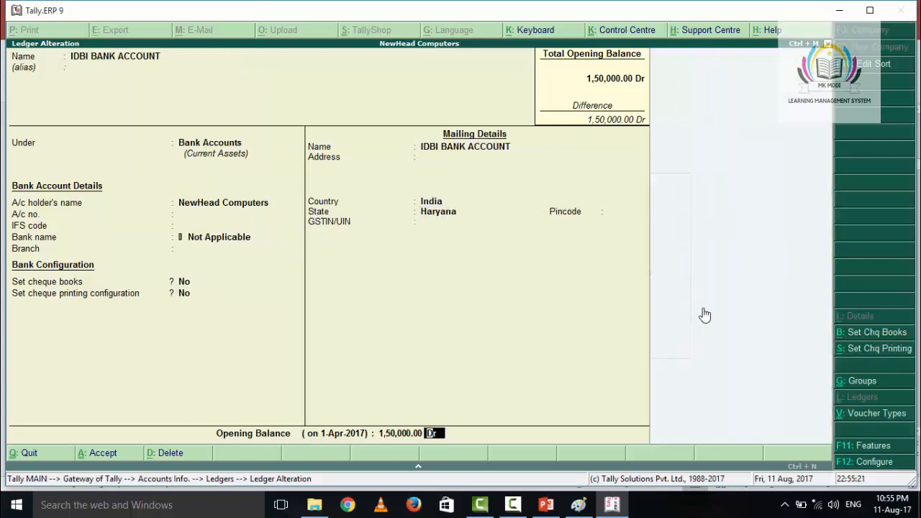
{"action": "key", "text": "Return"}
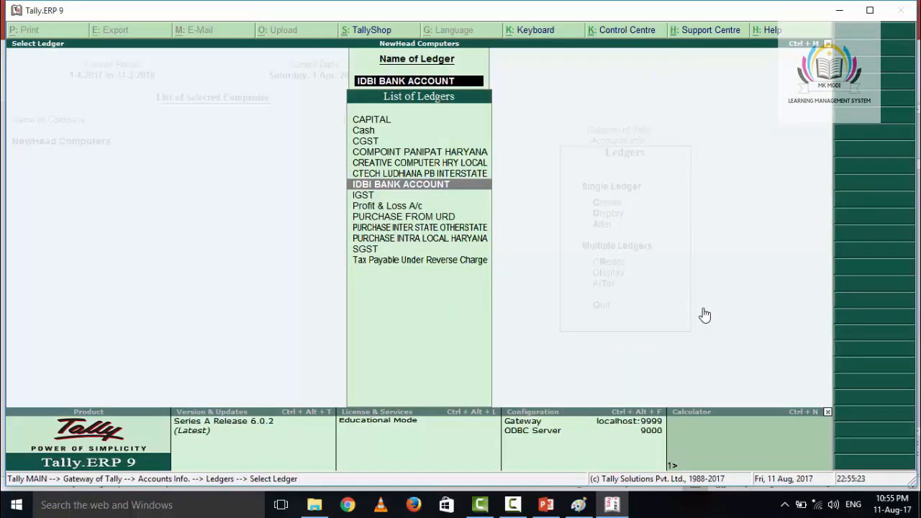
- Examine the purchase ledgers in the ledger list and open the PURCHASE FROM URD ledger for alteration
{"action": "key", "text": "Down"}
{"action": "key", "text": "Down"}
{"action": "key", "text": "Down"}
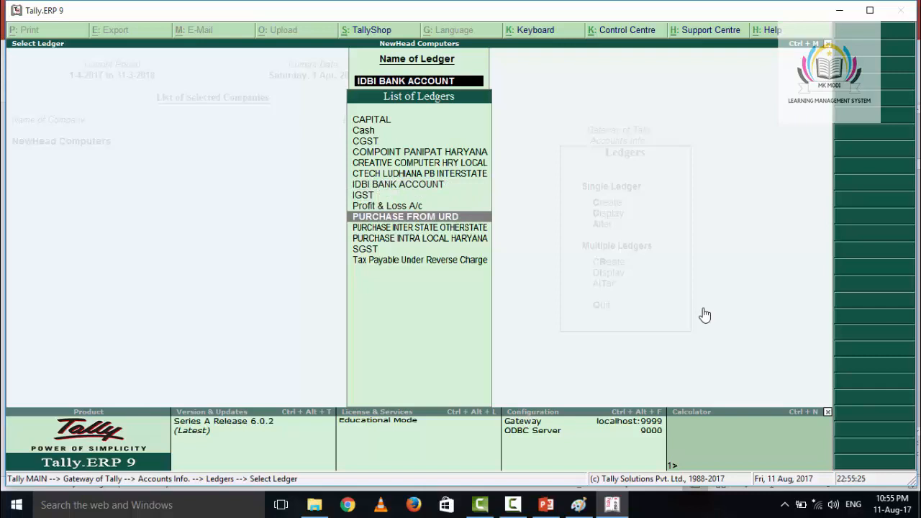
{"action": "key", "text": "Down"}
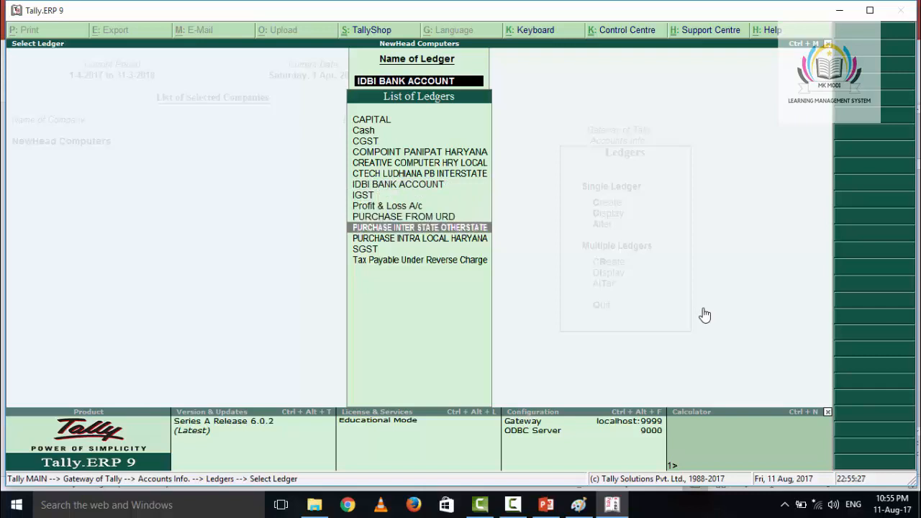
{"action": "key", "text": "Up"}
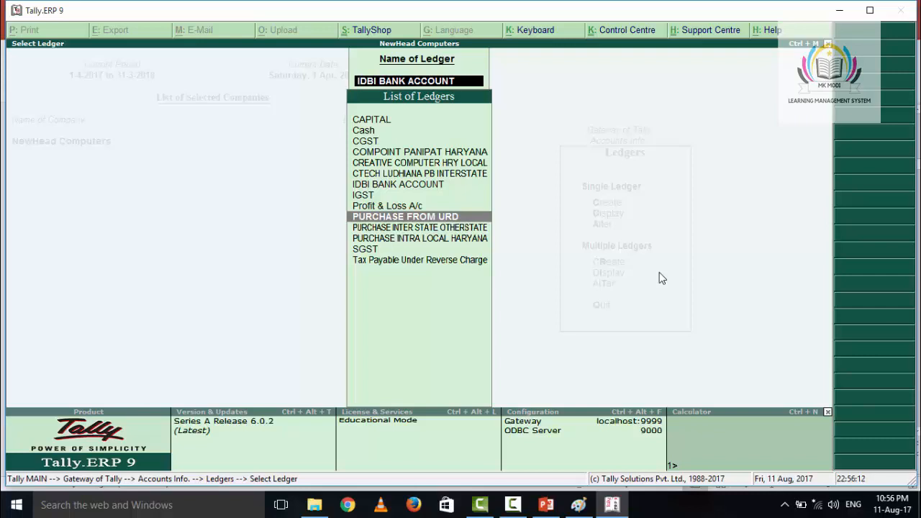
{"action": "key", "text": "Return"}
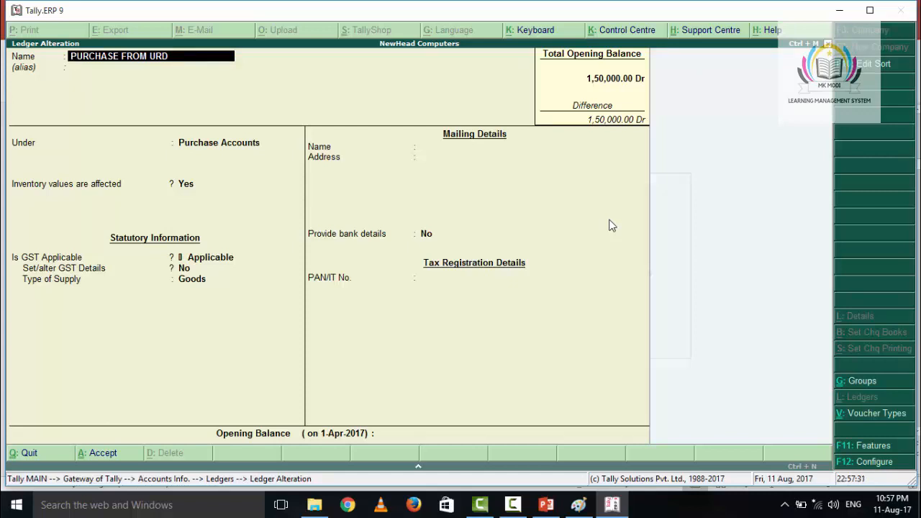
- Check the group and the inventory-values setting of the PURCHASE FROM URD ledger
{"action": "key", "text": "Return"}
{"action": "key", "text": "Return"}
{"action": "key", "text": "Return"}
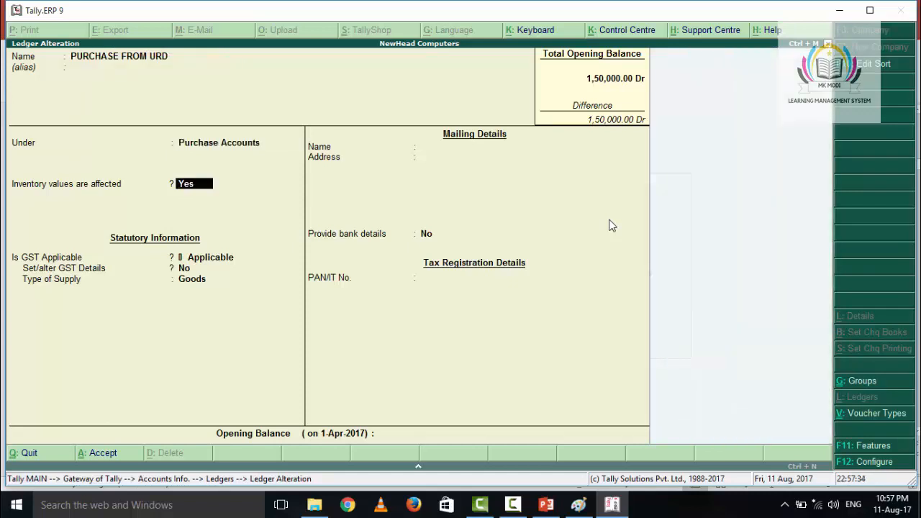
{"action": "key", "text": "BackSpace"}
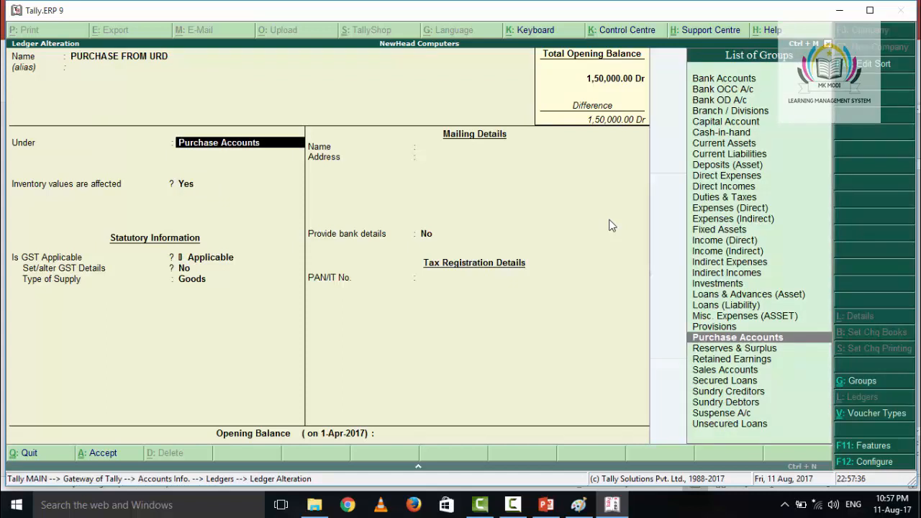
{"action": "key", "text": "Return"}
{"action": "key", "text": "Return"}
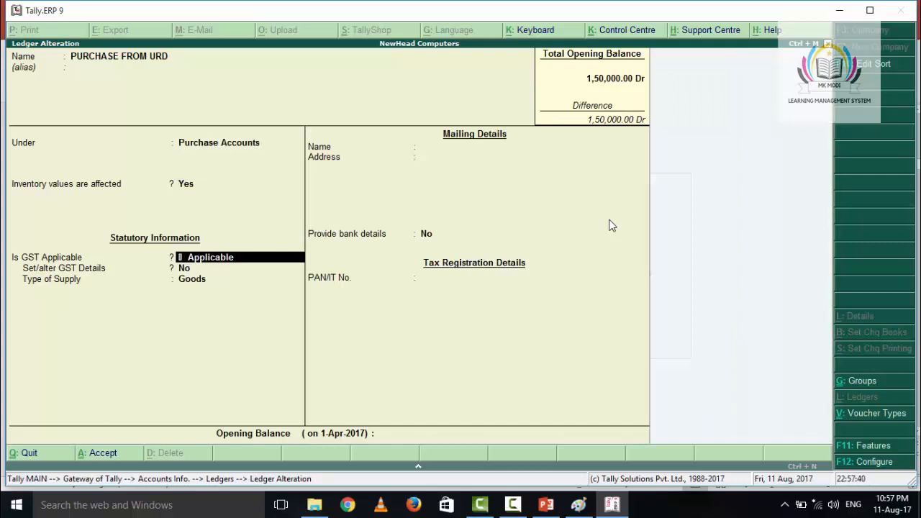
- Keep GST Applicable, Set/alter GST Details at No and supply type Goods for PURCHASE FROM URD, and accept the ledger
{"action": "key", "text": "Return"}
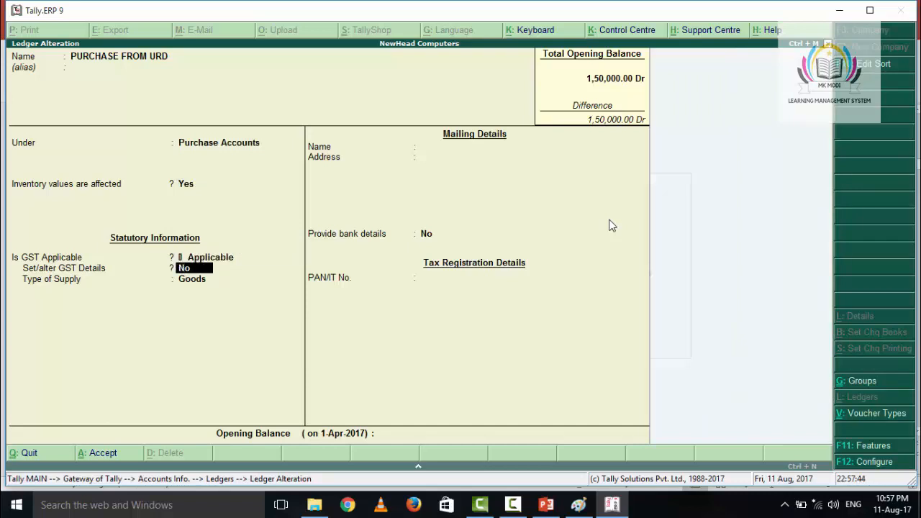
{"action": "key", "text": "Return"}
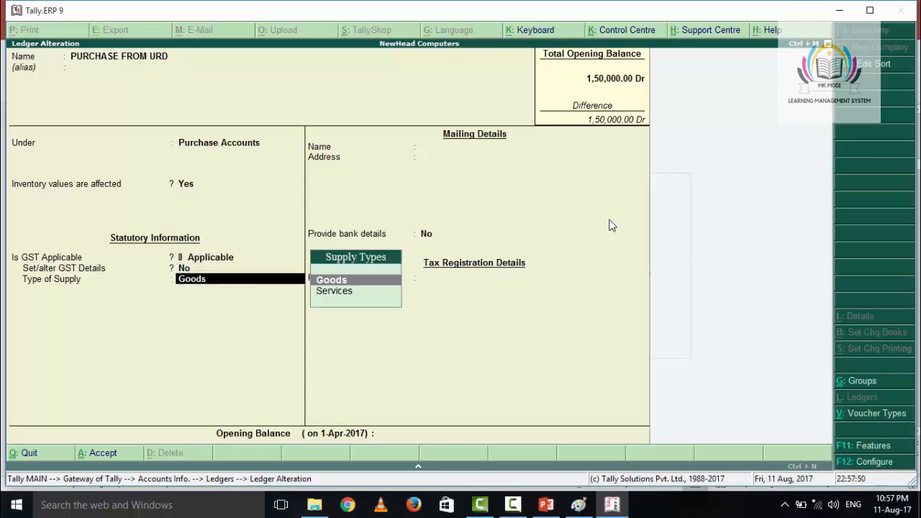
{"action": "key", "text": "Return"}
{"action": "key", "text": "Return"}
{"action": "key", "text": "Return"}
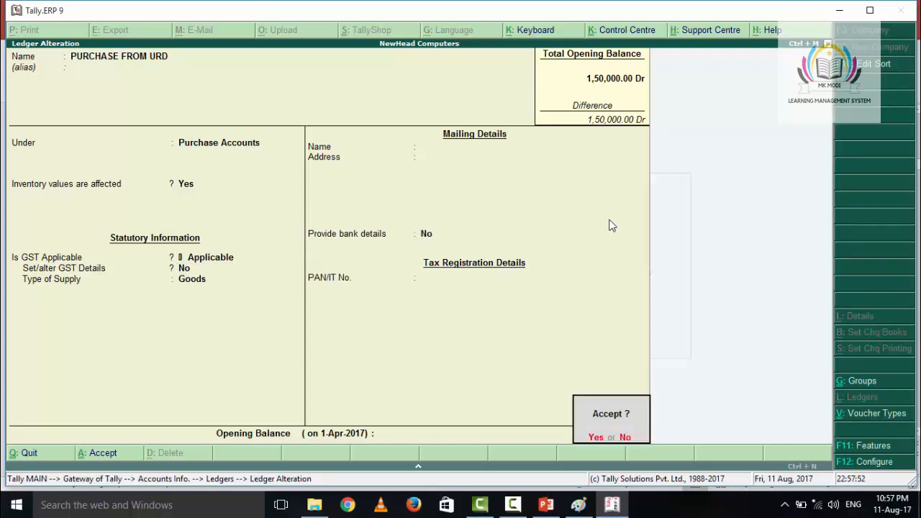
{"action": "key", "text": "Return"}
- Open the PURCHASE INTER STATE OTHERSTATE ledger for alteration and check its group and inventory setting
{"action": "key", "text": "Down"}
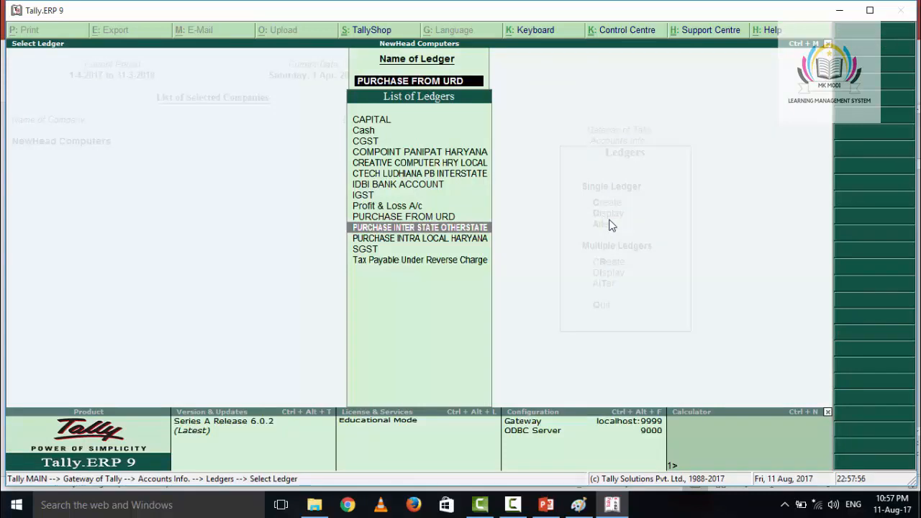
{"action": "key", "text": "Return"}
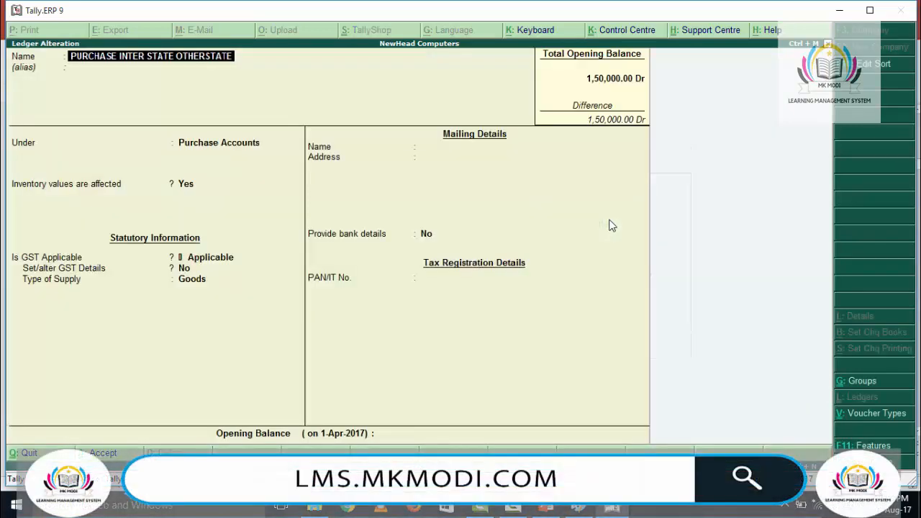
{"action": "key", "text": "Return"}
{"action": "key", "text": "Return"}
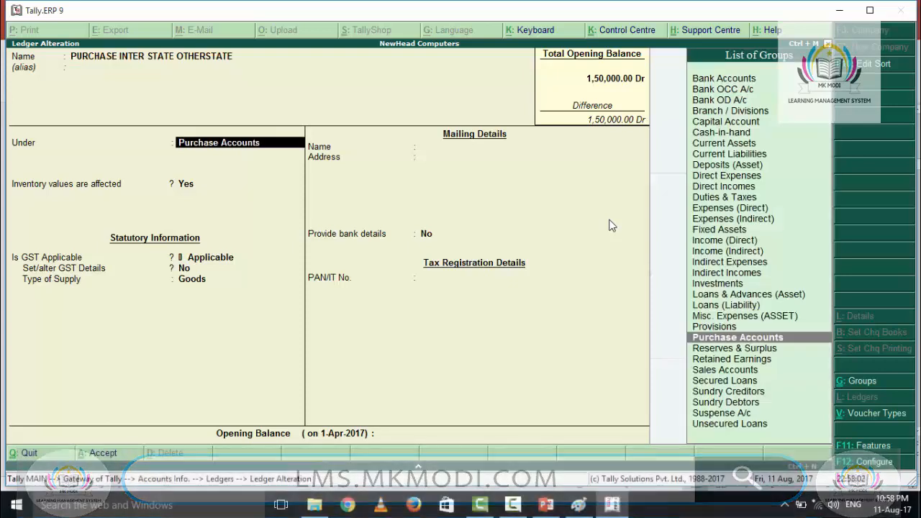
{"action": "key", "text": "Return"}
{"action": "key", "text": "Return"}
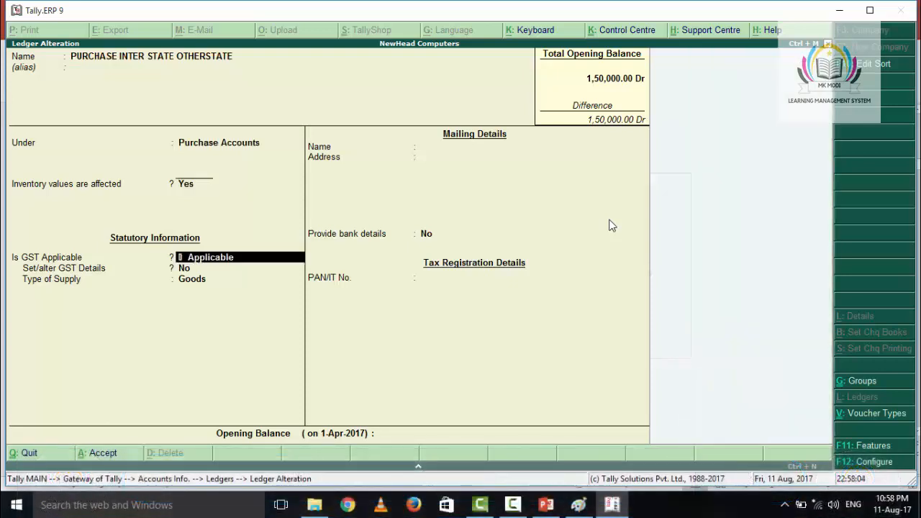
- Keep PURCHASE INTER STATE OTHERSTATE as GST Applicable with Set/alter GST Details at No and supply type Goods, and accept the ledger
{"action": "key", "text": "Return"}
{"action": "key", "text": "Return"}
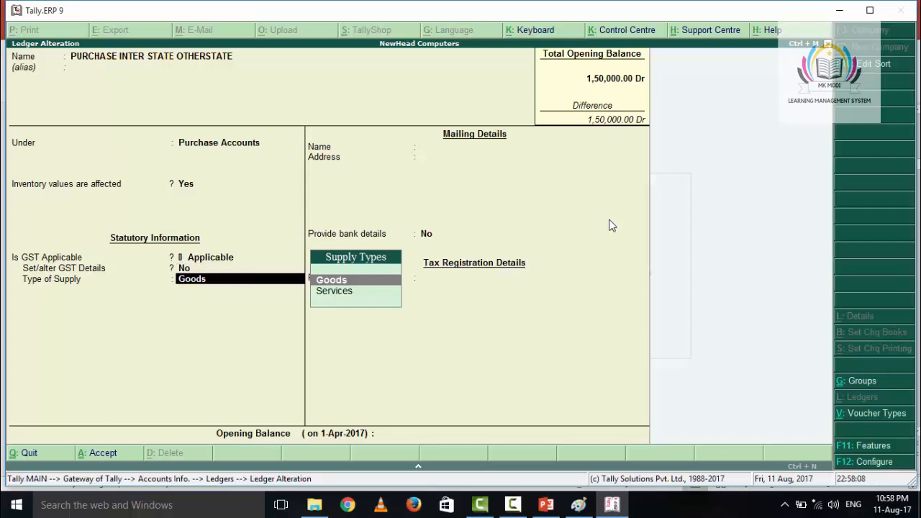
{"action": "key", "text": "Return"}
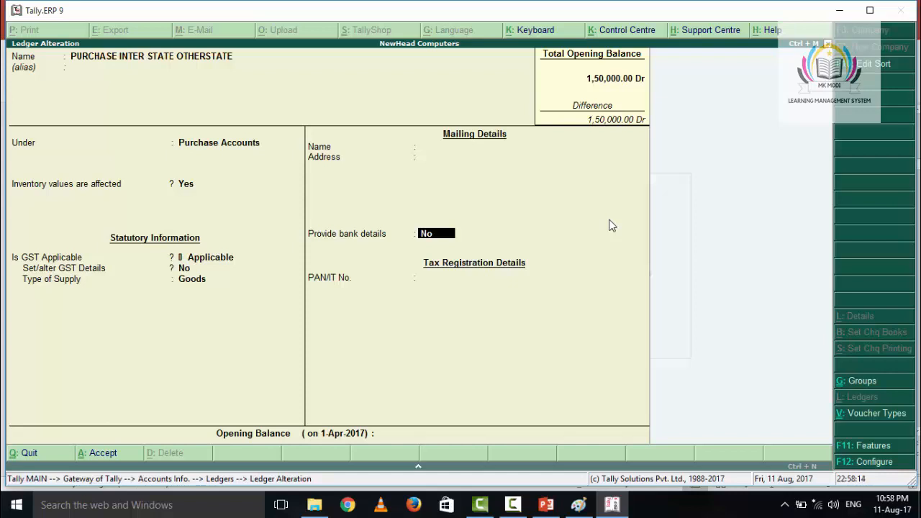
{"action": "key", "text": "Return"}
{"action": "key", "text": "Return"}
{"action": "key", "text": "Return"}
- Open the PURCHASE INTRA LOCAL HARYANA ledger for alteration and check its group, inventory and GST applicability settings
{"action": "key", "text": "Down"}
{"action": "key", "text": "Return"}
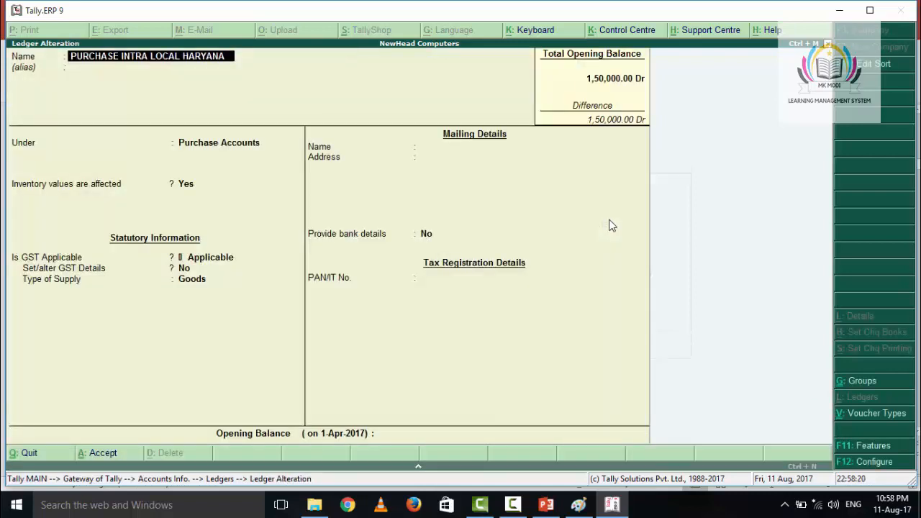
{"action": "key", "text": "Return"}
{"action": "key", "text": "Return"}
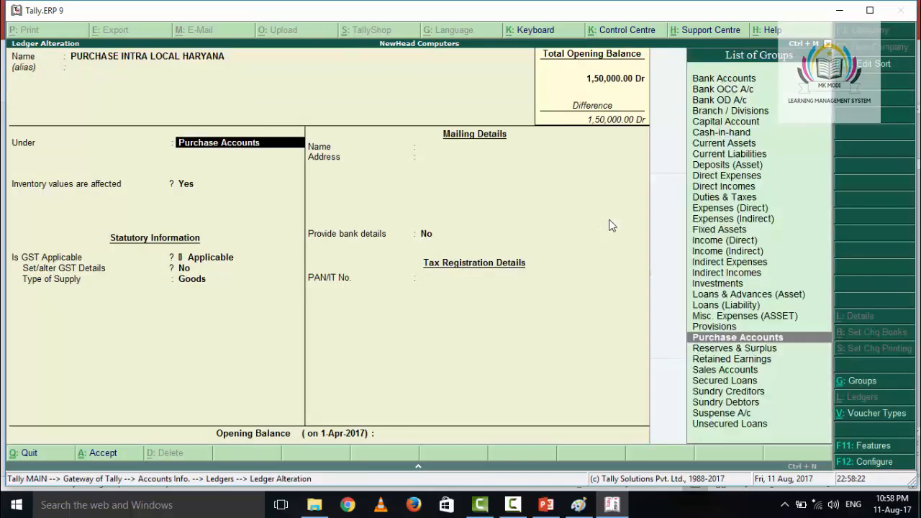
{"action": "key", "text": "Return"}
{"action": "key", "text": "Return"}
- Keep Set/alter GST Details at No and supply type Goods for PURCHASE INTRA LOCAL HARYANA, and accept the ledger
{"action": "key", "text": "Return"}
{"action": "key", "text": "Return"}
{"action": "key", "text": "Return"}
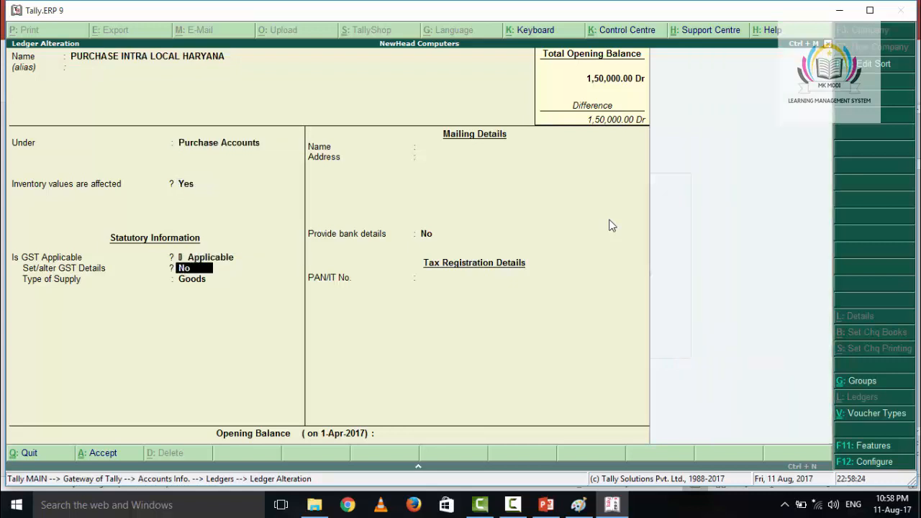
{"action": "key", "text": "Return"}
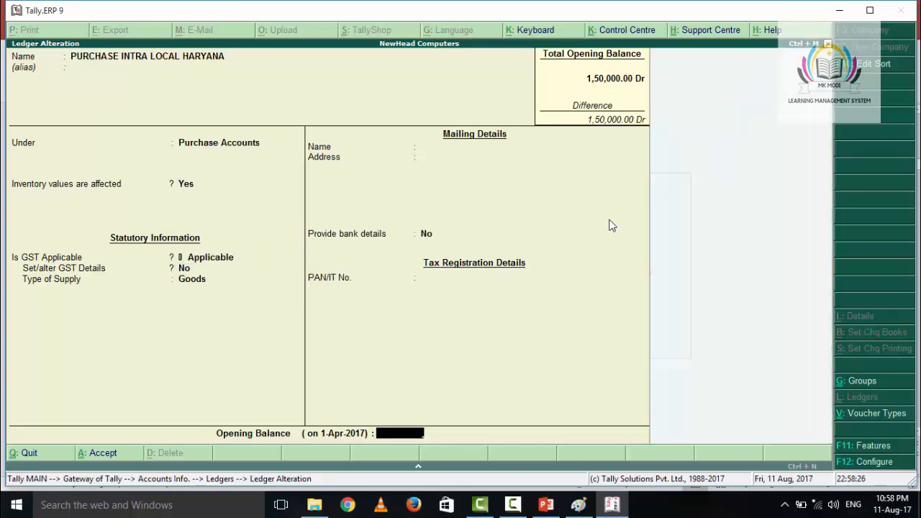
{"action": "key", "text": "Return"}
{"action": "key", "text": "Return"}
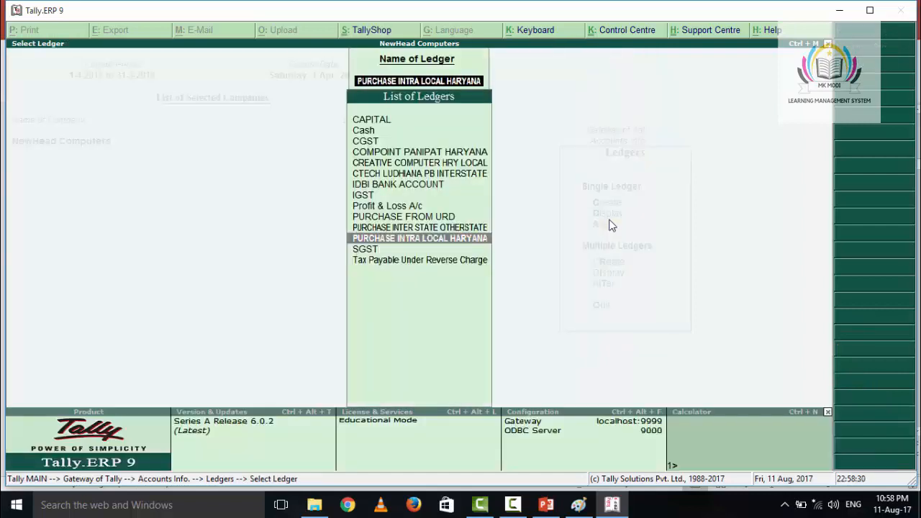
- Open the Tax Payable Under Reverse Charge ledger for alteration and check its group and inventory setting
{"action": "key", "text": "Down"}
{"action": "key", "text": "Down"}
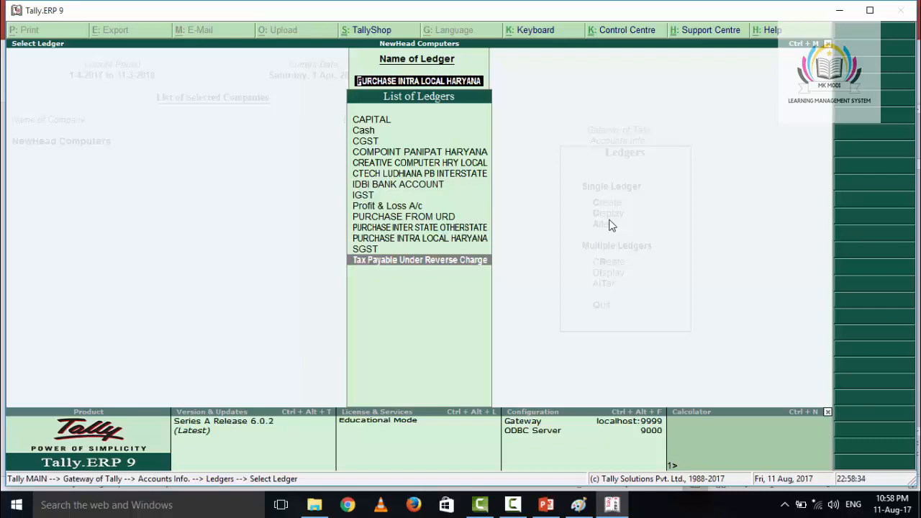
{"action": "key", "text": "Return"}
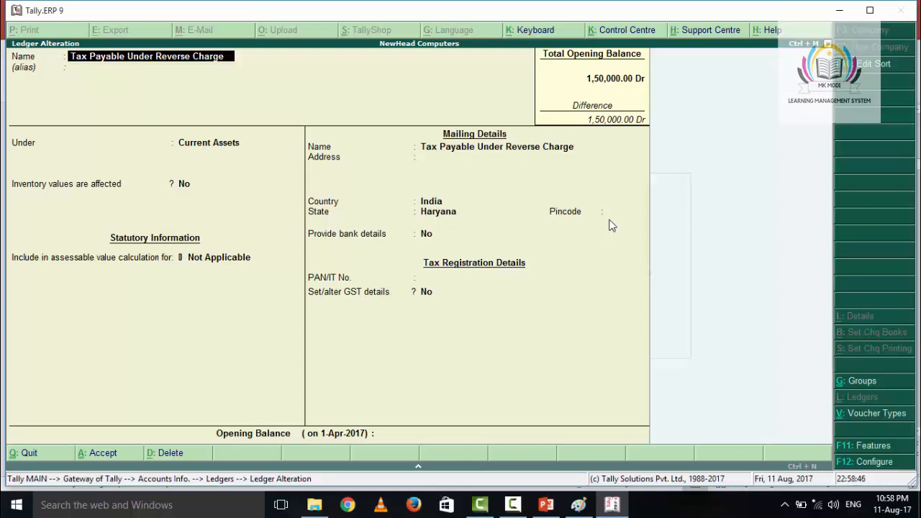
{"action": "key", "text": "Return"}
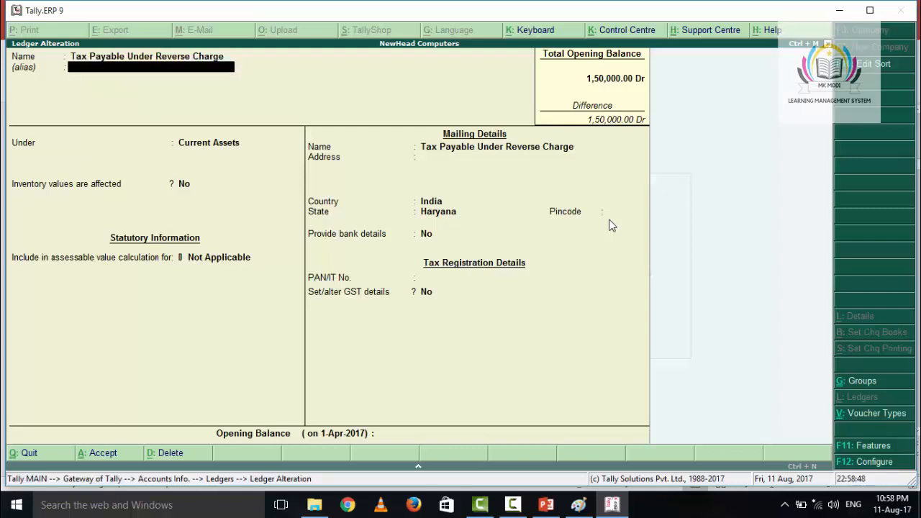
{"action": "key", "text": "Return"}
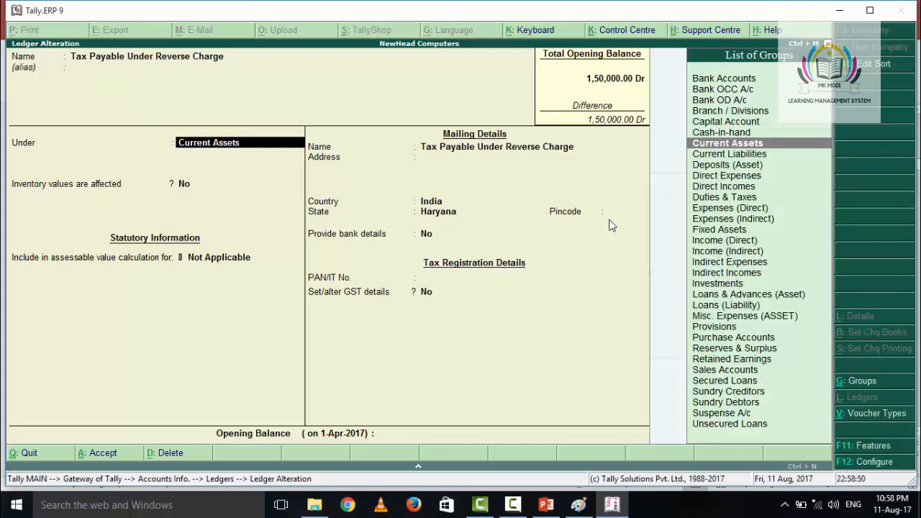
{"action": "key", "text": "Return"}
{"action": "key", "text": "Return"}
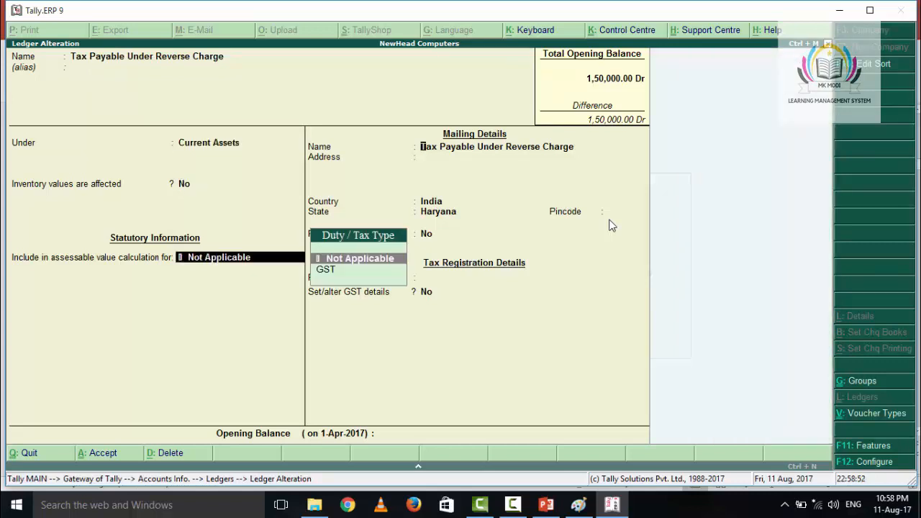
- Keep the assessable value calculation as Not Applicable and the mailing and tax details of Tax Payable Under Reverse Charge, and accept the ledger
{"action": "key", "text": "Return"}
{"action": "key", "text": "Return"}
{"action": "key", "text": "Return"}
{"action": "key", "text": "Return"}
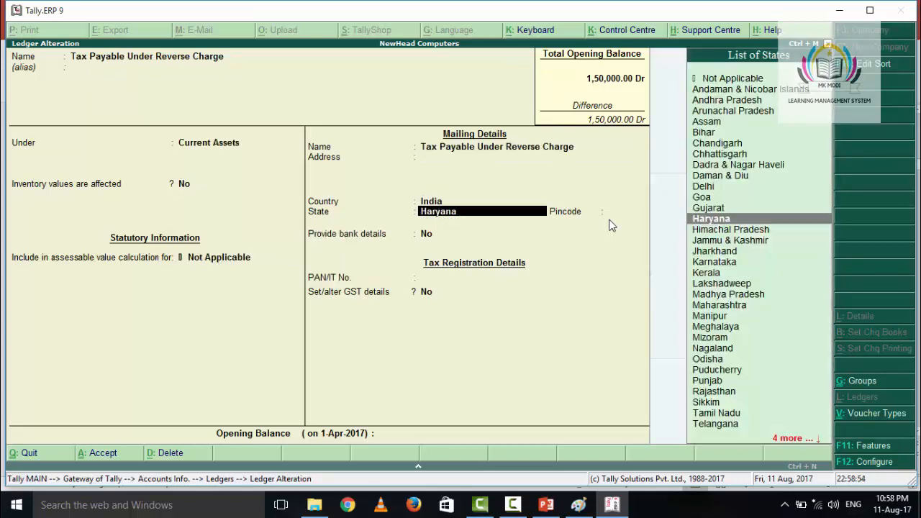
{"action": "key", "text": "Return"}
{"action": "key", "text": "Return"}
{"action": "key", "text": "Return"}
{"action": "key", "text": "Return"}
{"action": "key", "text": "Return"}
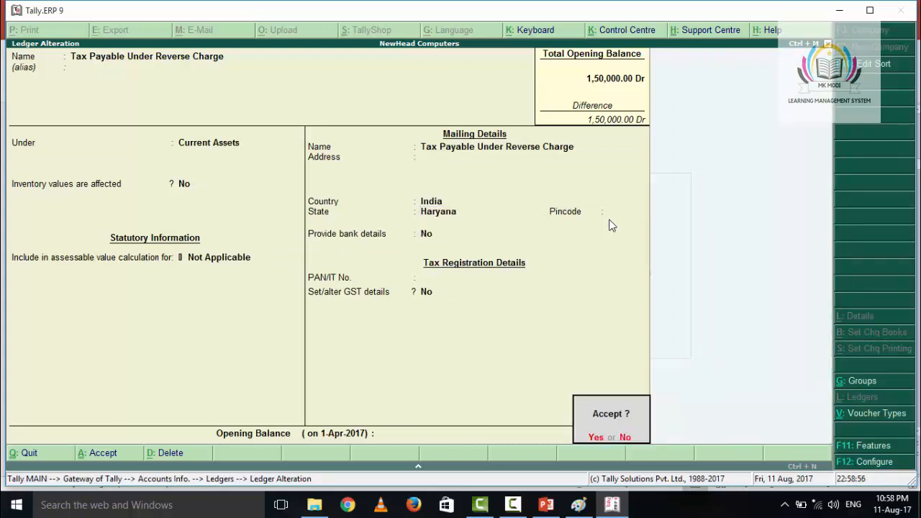
{"action": "key", "text": "Return"}
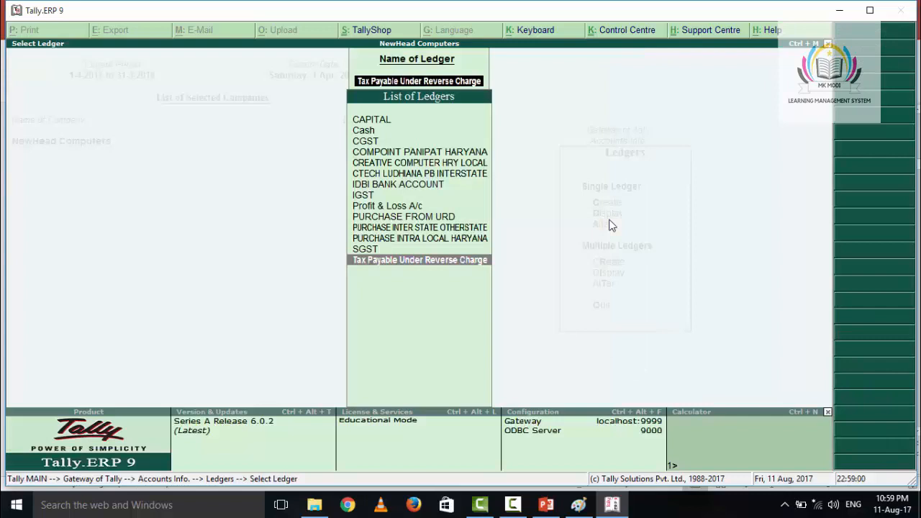
- Leave the ledger masters and open the list of single stock groups for alteration
{"action": "key", "text": "Escape"}
{"action": "key", "text": "Escape"}
{"action": "key", "text": "Escape"}
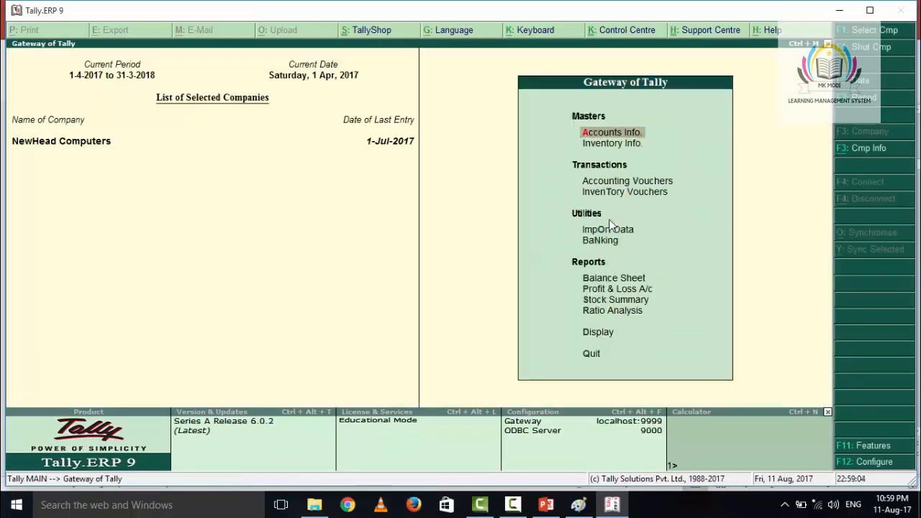
{"action": "key", "text": "Down"}
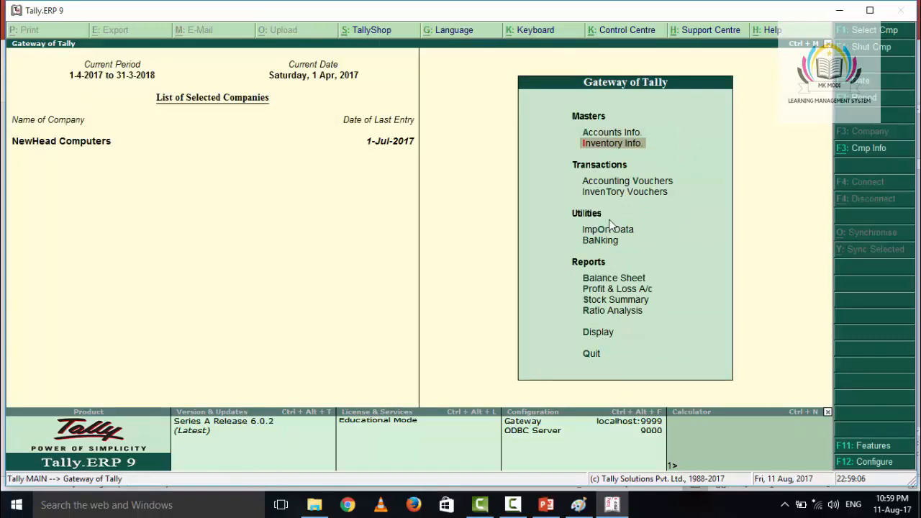
{"action": "key", "text": "Return"}
{"action": "key", "text": "Return"}
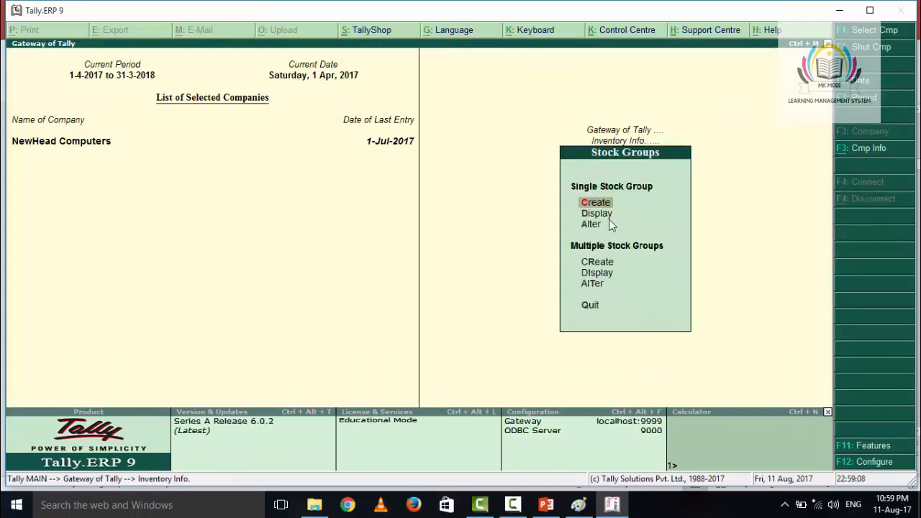
{"action": "key", "text": "Down"}
{"action": "key", "text": "Down"}
{"action": "key", "text": "Return"}
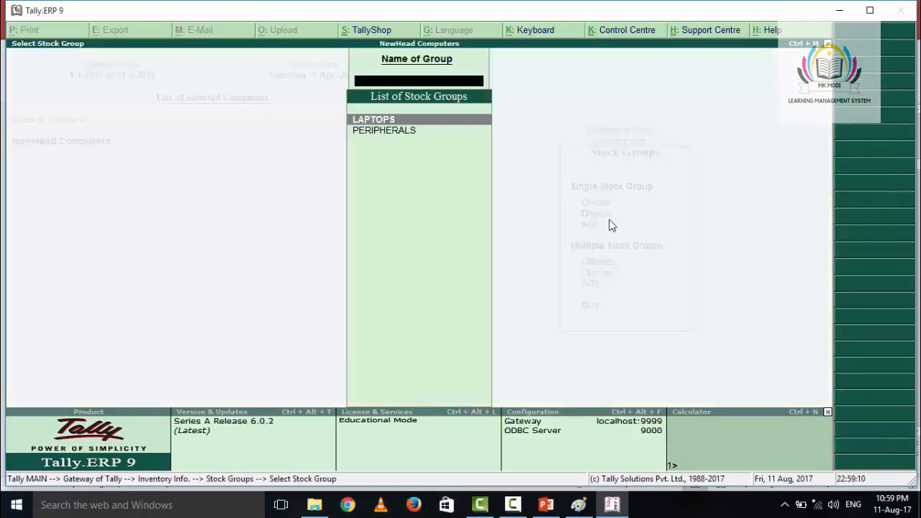
- Open the LAPTOPS stock group for alteration and set Set/alter GST Details to Yes
{"action": "key", "text": "Down"}
{"action": "key", "text": "Up"}
{"action": "key", "text": "Return"}
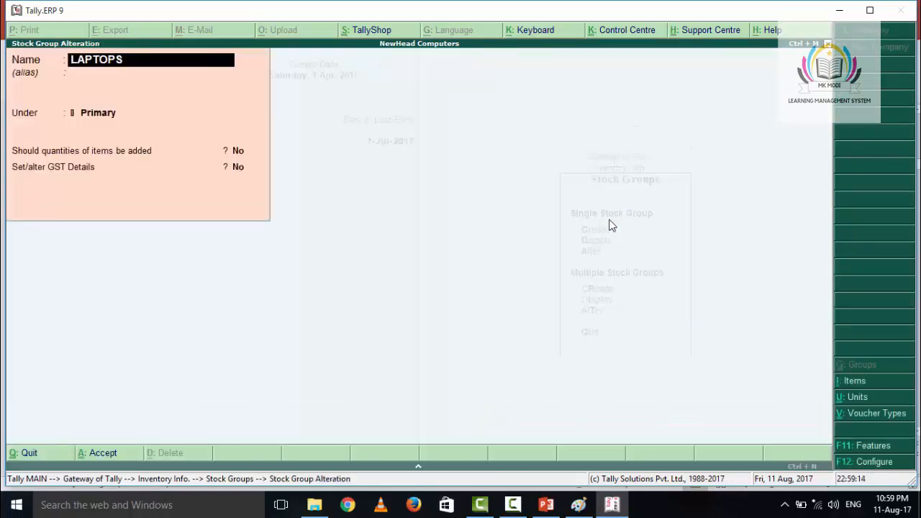
{"action": "key", "text": "Return"}
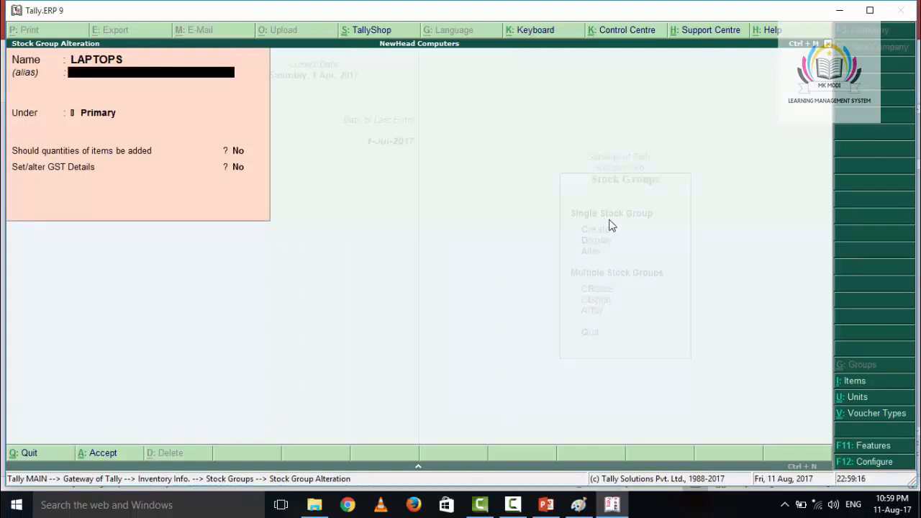
{"action": "key", "text": "Return"}
{"action": "key", "text": "Return"}
{"action": "key", "text": "Return"}
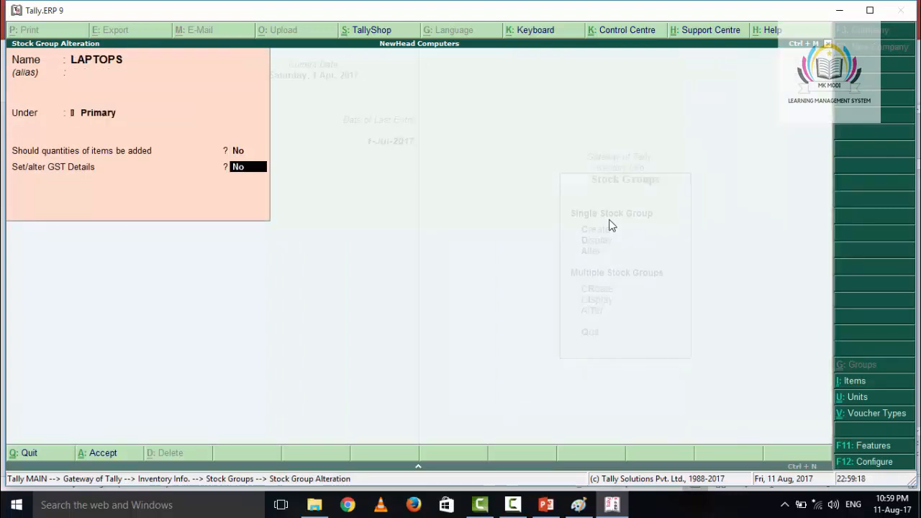
{"action": "type", "text": "yes"}
{"action": "key", "text": "Return"}
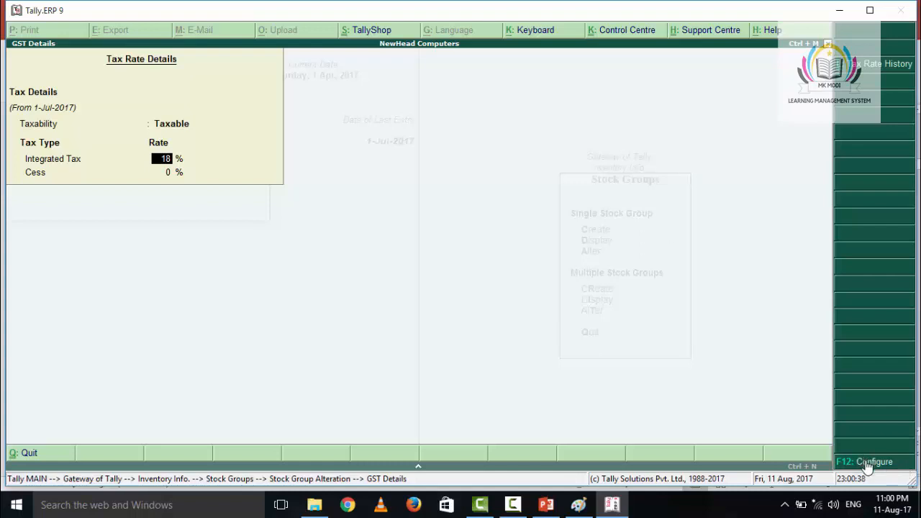
- Configure the LAPTOPS group's GST details to show all GST tax types, leaving the other configuration options at No
{"action": "key", "text": "F12"}
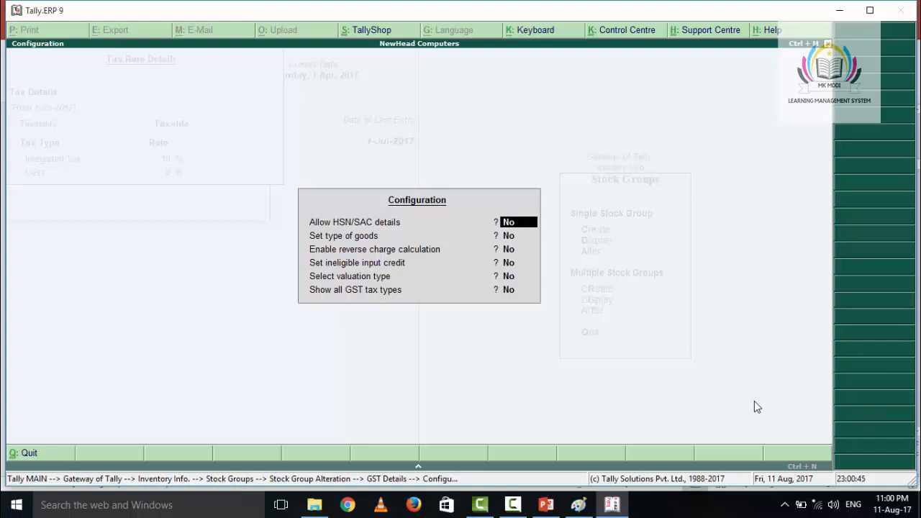
{"action": "key", "text": "Return"}
{"action": "key", "text": "Return"}
{"action": "key", "text": "Return"}
{"action": "key", "text": "Return"}
{"action": "key", "text": "Return"}
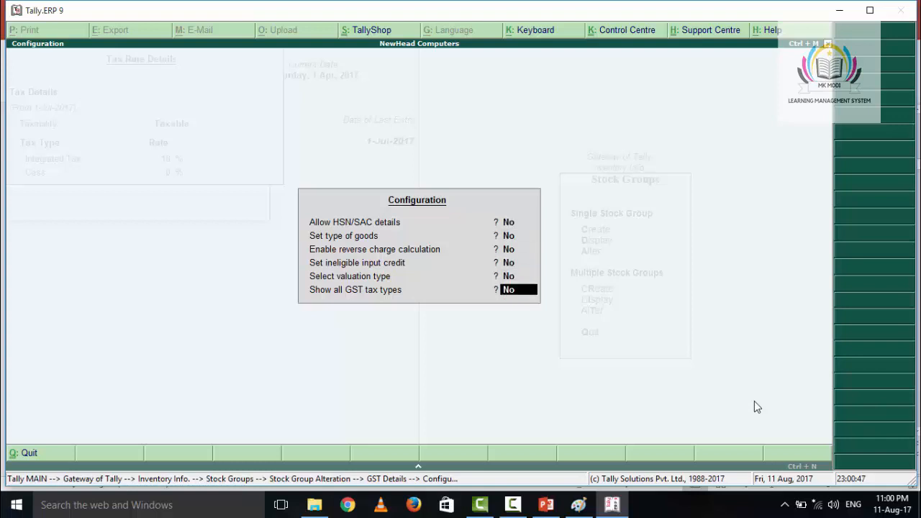
{"action": "type", "text": "yes"}
{"action": "key", "text": "Return"}
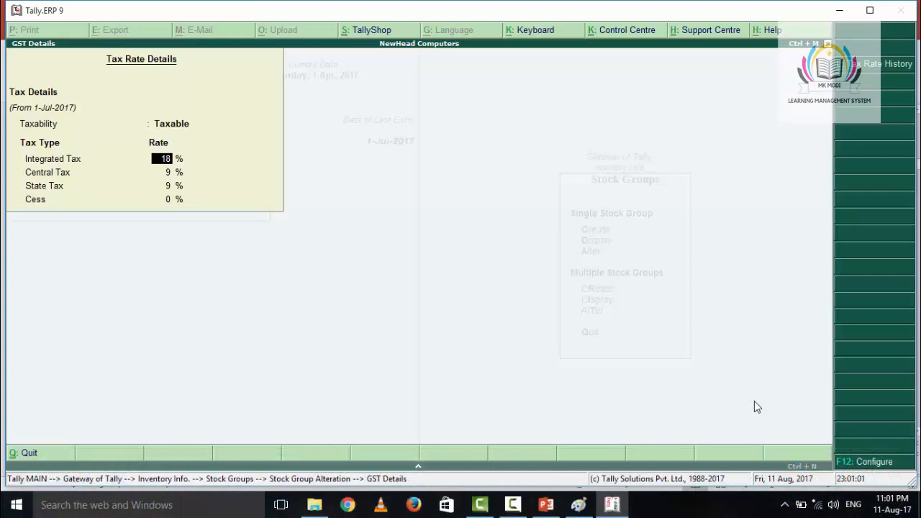
- Keep the tax rates of the LAPTOPS stock group and accept its alteration
{"action": "key", "text": "Return"}
{"action": "key", "text": "Return"}
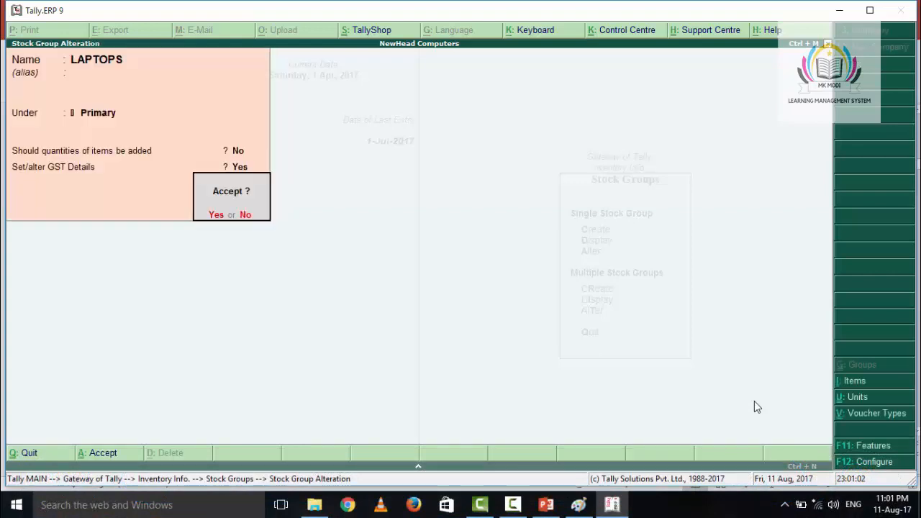
{"action": "key", "text": "Return"}
- Open the PERIPHERALS stock group for alteration, keep it under Primary and set Set/alter GST Details to Yes
{"action": "key", "text": "Down"}
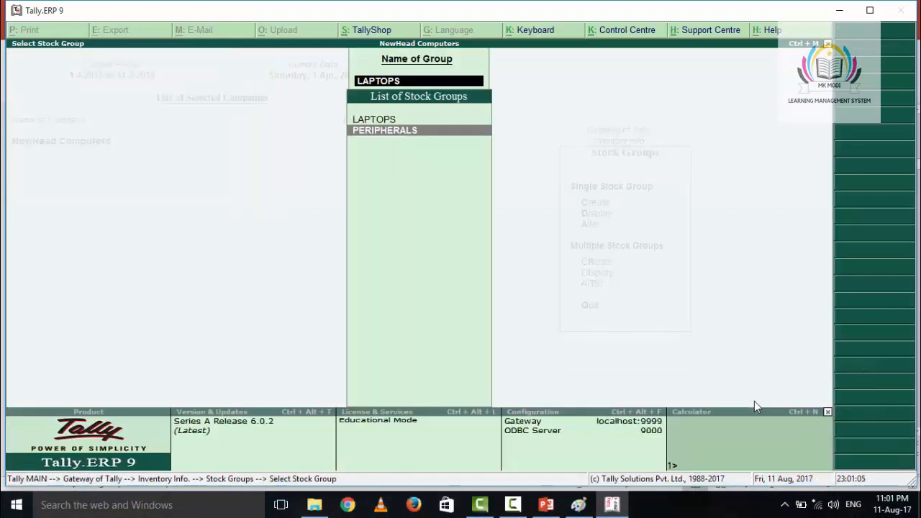
{"action": "key", "text": "Return"}
{"action": "key", "text": "Return"}
{"action": "key", "text": "Return"}
{"action": "key", "text": "Return"}
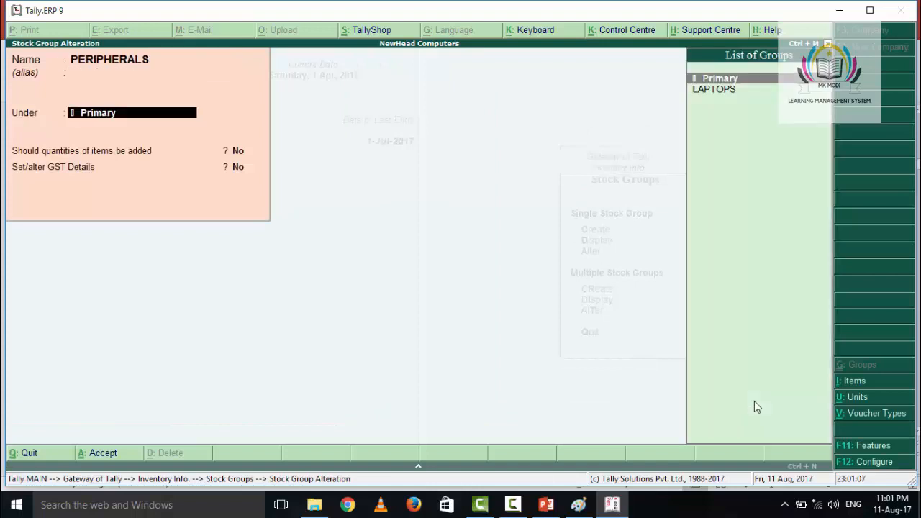
{"action": "key", "text": "Return"}
{"action": "key", "text": "BackSpace"}
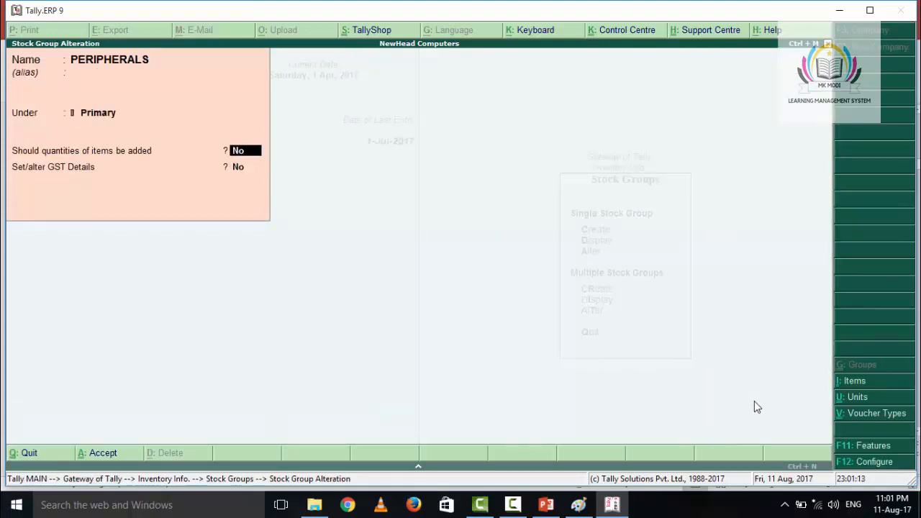
{"action": "key", "text": "Return"}
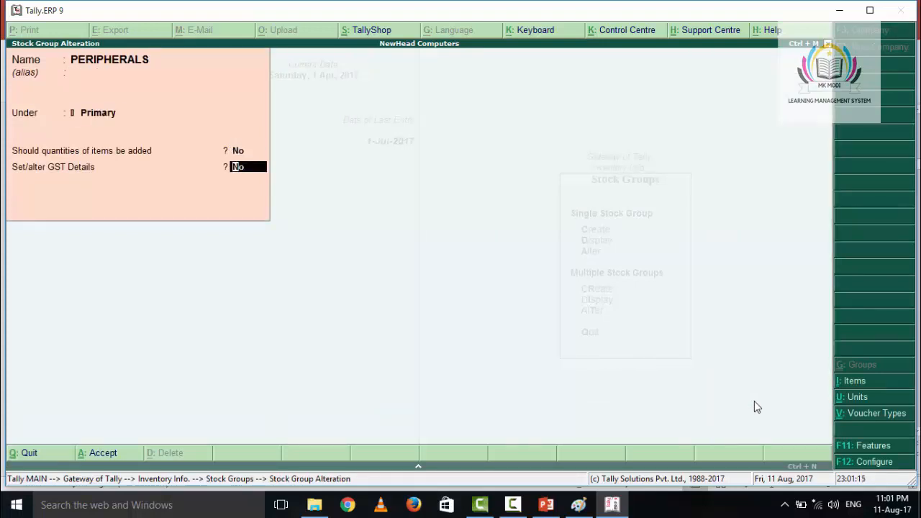
{"action": "type", "text": "yes"}
{"action": "key", "text": "Return"}
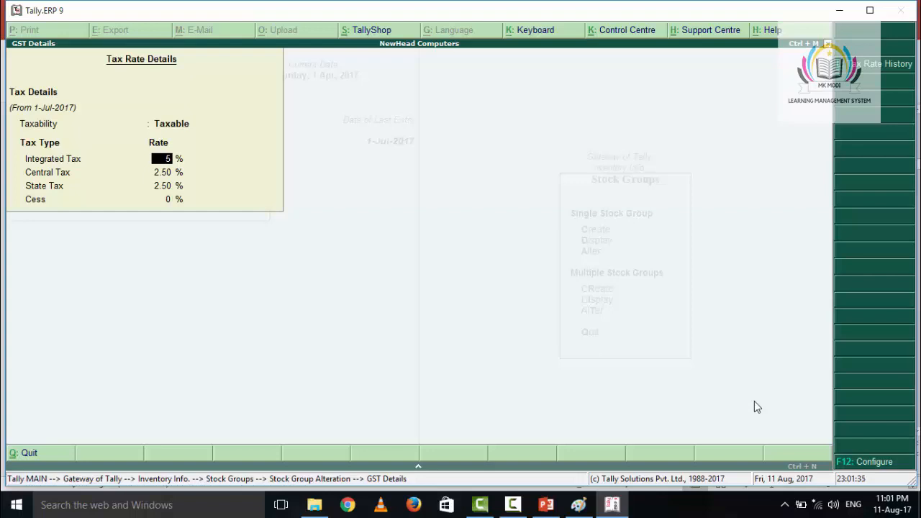
- Keep the tax rates of the PERIPHERALS stock group and accept its alteration
{"action": "key", "text": "Return"}
{"action": "key", "text": "Return"}
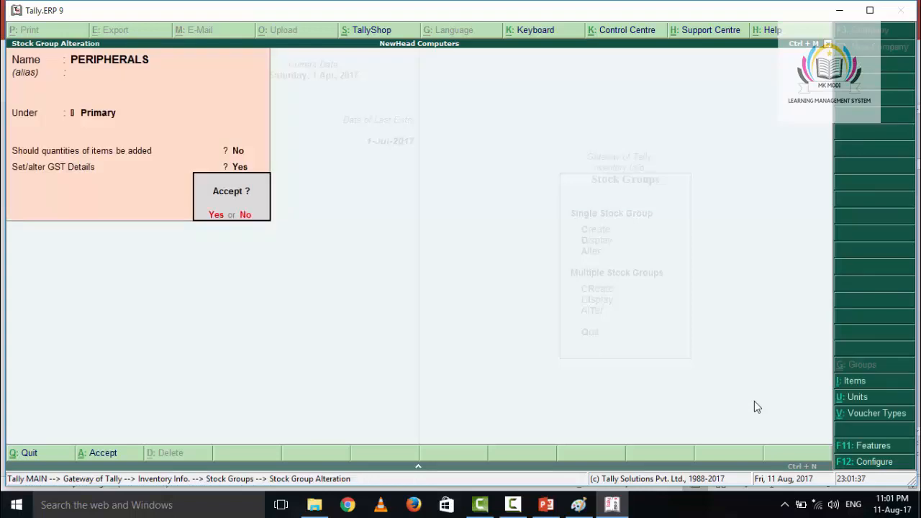
{"action": "key", "text": "Return"}
- Leave the stock group masters and open the DELL LAPTOPS stock item for alteration
{"action": "key", "text": "Escape"}
{"action": "key", "text": "Escape"}
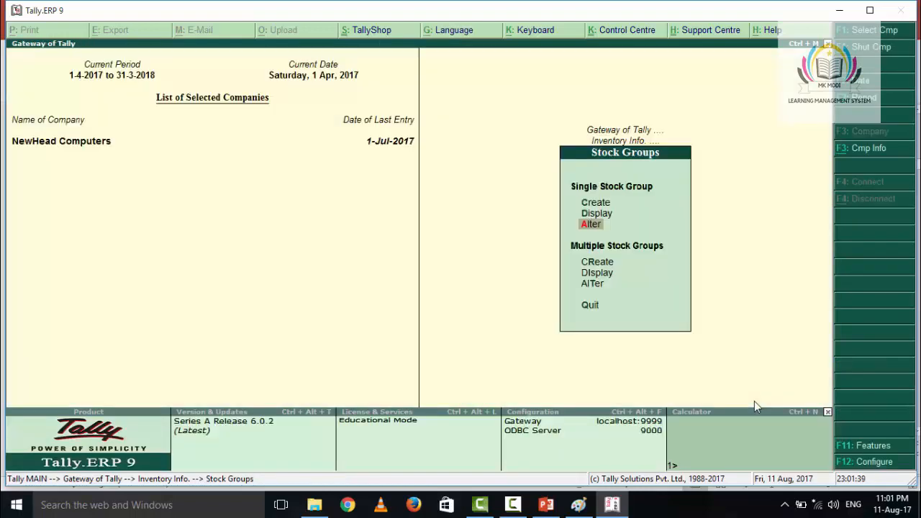
{"action": "key", "text": "Down"}
{"action": "key", "text": "Return"}
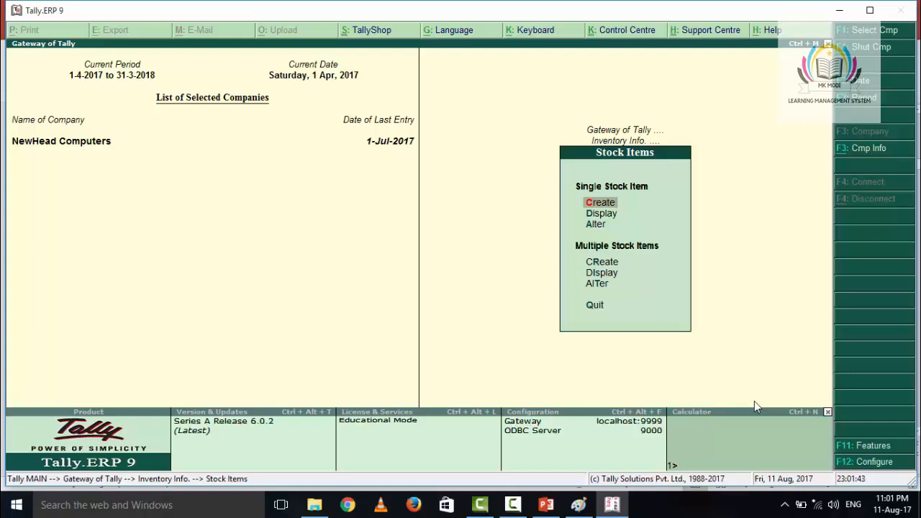
{"action": "key", "text": "a"}
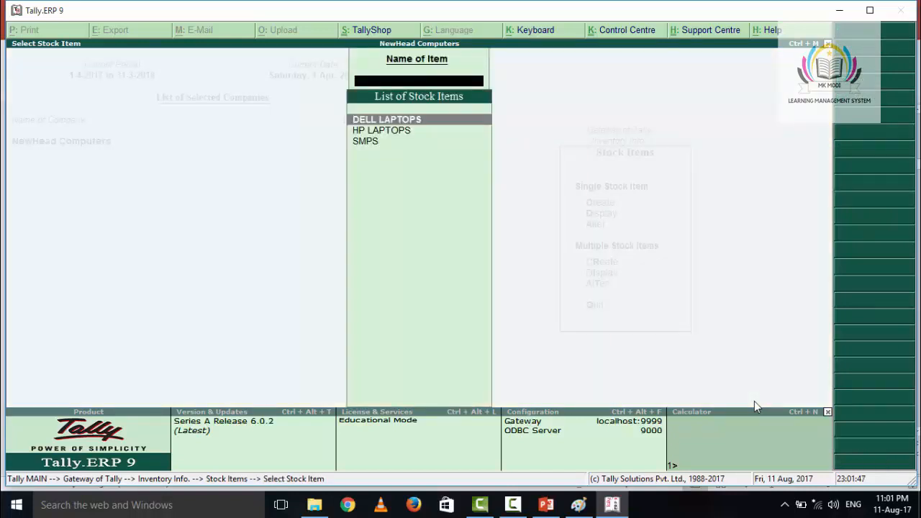
{"action": "key", "text": "Return"}
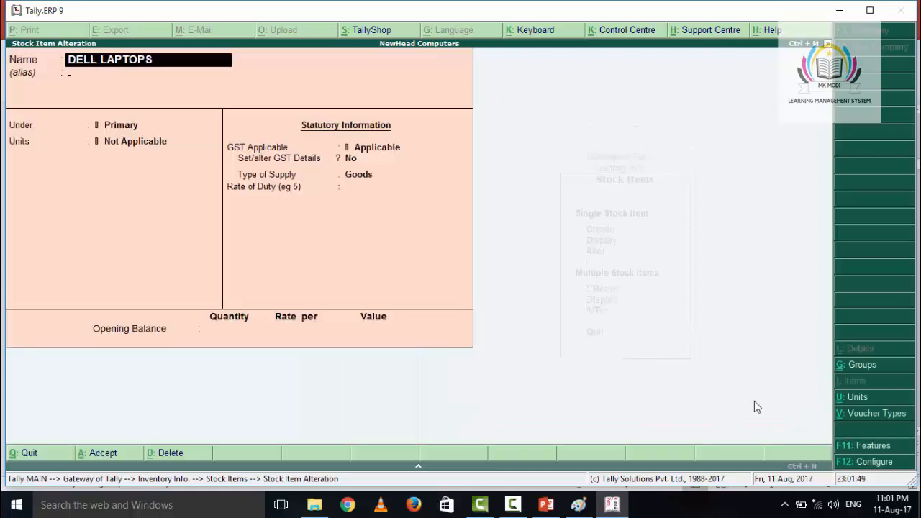
- Set the units of DELL LAPTOPS to PCS, keep GST Applicable and supply type Goods, and accept the item
{"action": "key", "text": "Return"}
{"action": "key", "text": "Return"}
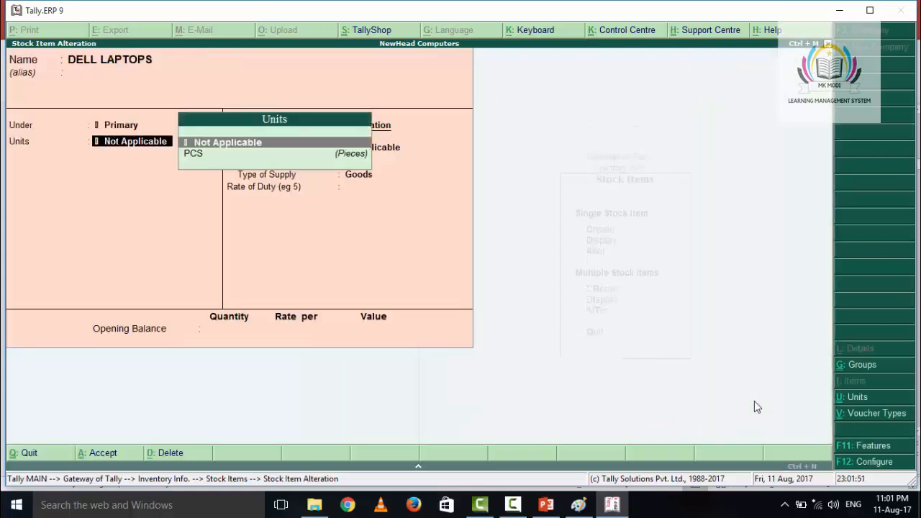
{"action": "key", "text": "Down"}
{"action": "key", "text": "Return"}
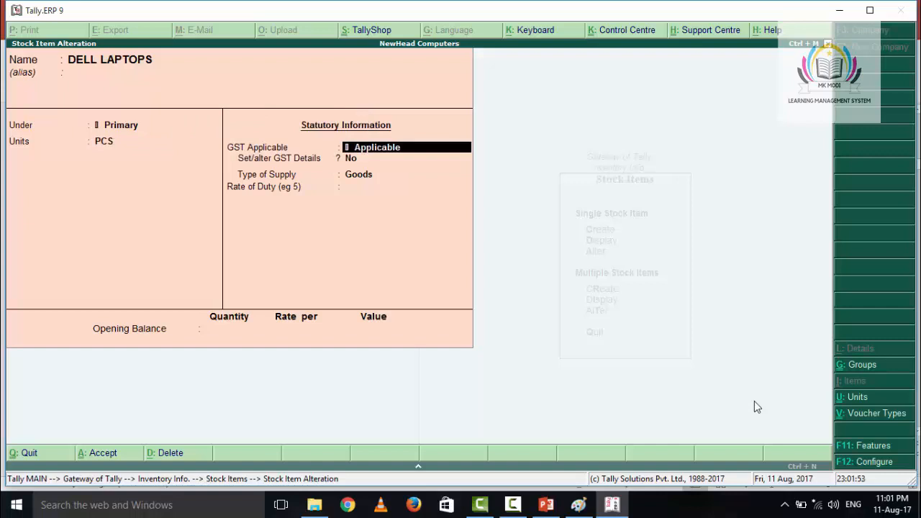
{"action": "key", "text": "Return"}
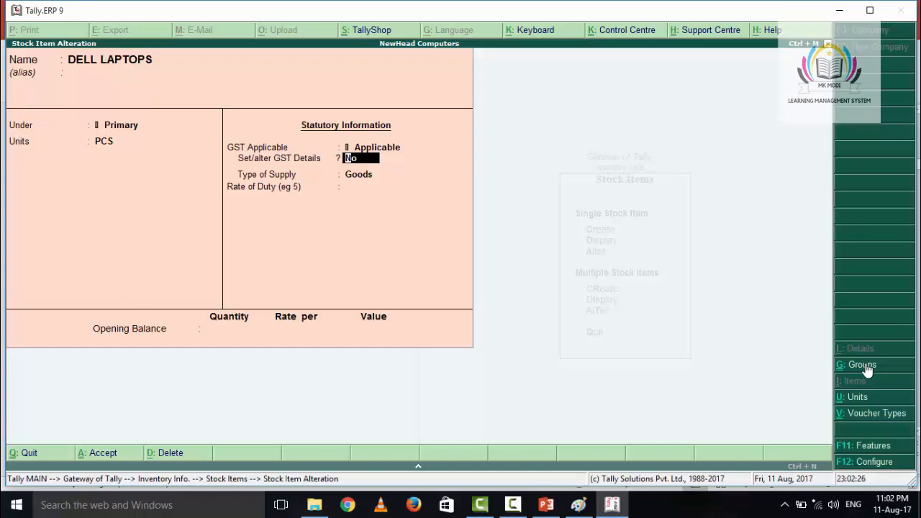
{"action": "key", "text": "Return"}
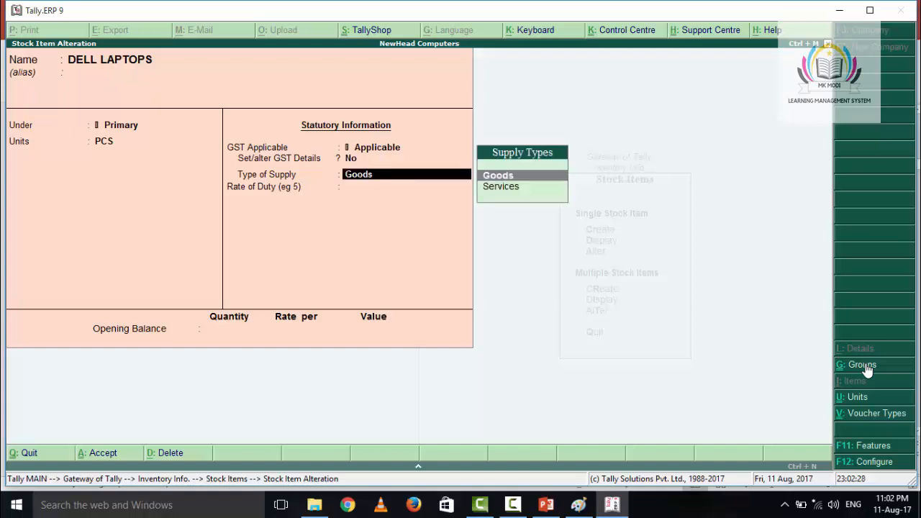
{"action": "key", "text": "Return"}
{"action": "key", "text": "Return"}
{"action": "key", "text": "Return"}
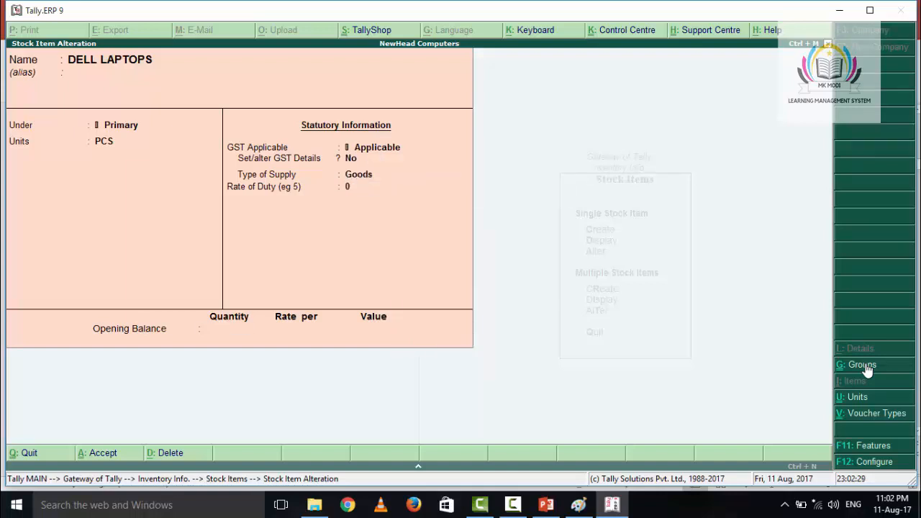
- Open the HP LAPTOPS stock item for alteration and keep its group LAPTOPS and unit PCS
{"action": "key", "text": "Down"}
{"action": "key", "text": "Return"}
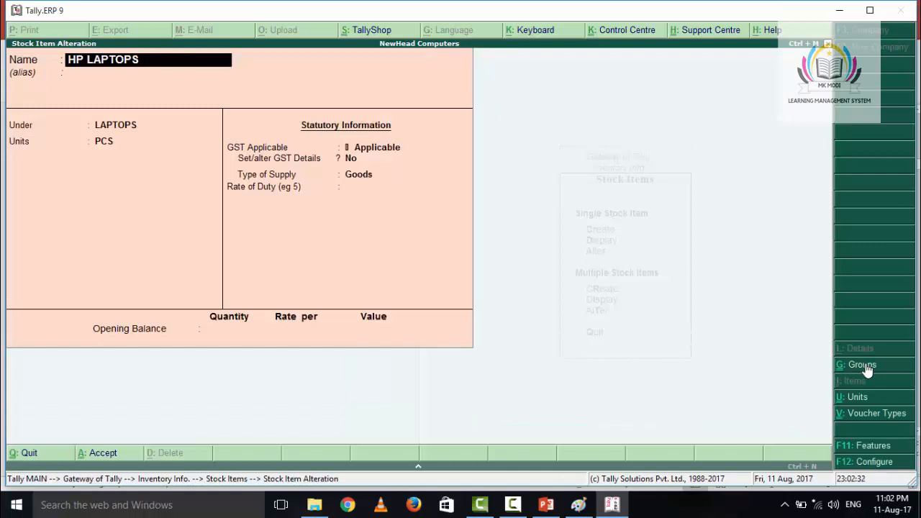
{"action": "key", "text": "Return"}
{"action": "key", "text": "Return"}
{"action": "key", "text": "Return"}
{"action": "key", "text": "Return"}
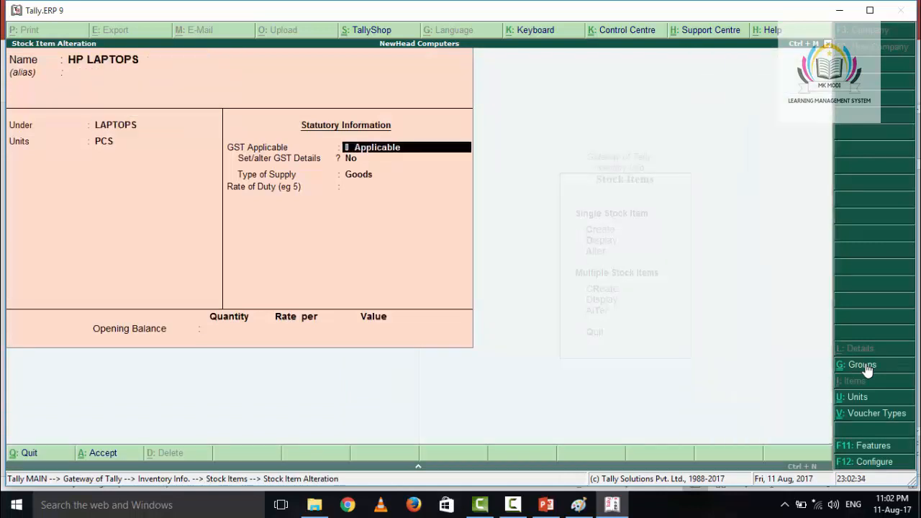
- Keep GST Applicable, Set/alter GST Details at No and supply type Goods for HP LAPTOPS, and accept the item
{"action": "key", "text": "Return"}
{"action": "key", "text": "Return"}
{"action": "key", "text": "Return"}
{"action": "key", "text": "Return"}
{"action": "key", "text": "Return"}
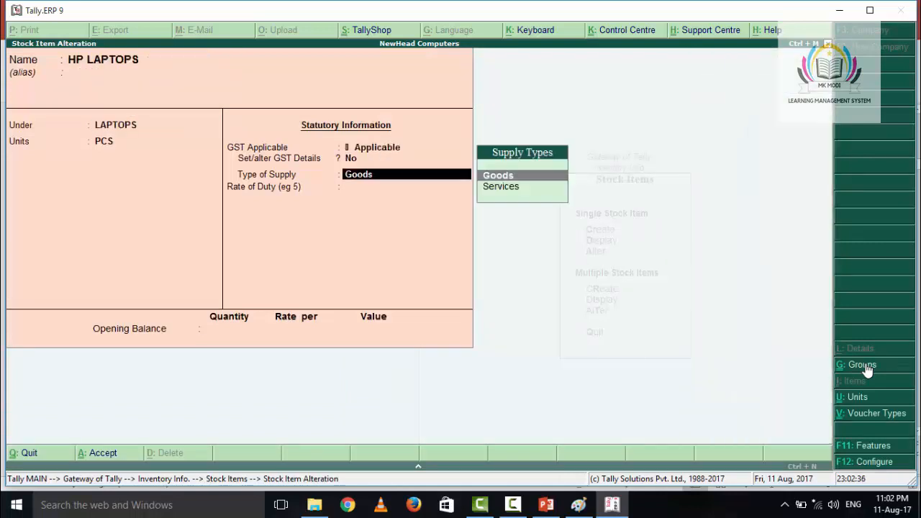
{"action": "key", "text": "Return"}
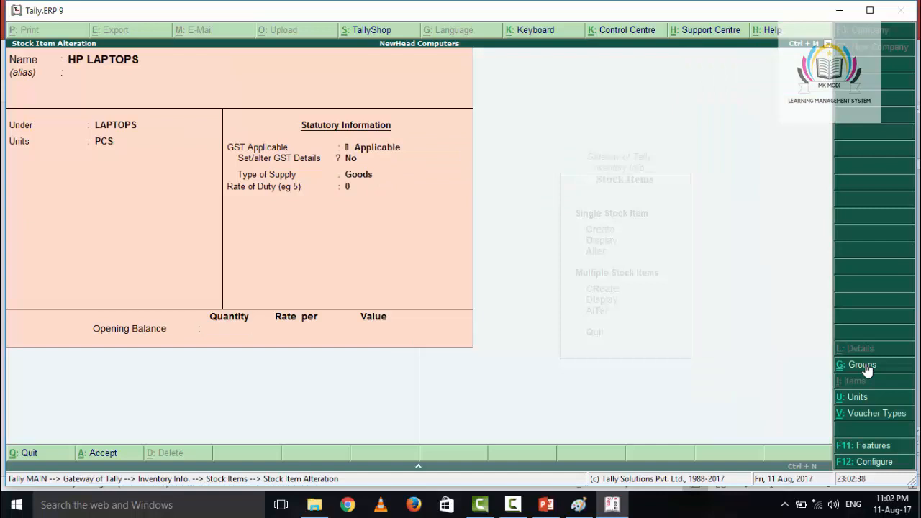
- Open the SMPS stock item for alteration and keep its group PERIPHERALS and unit PCS
{"action": "key", "text": "Down"}
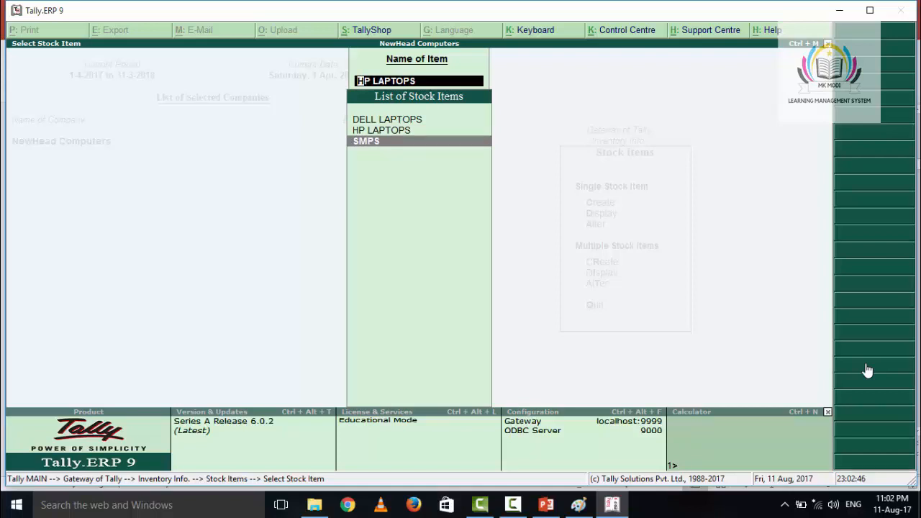
{"action": "key", "text": "Return"}
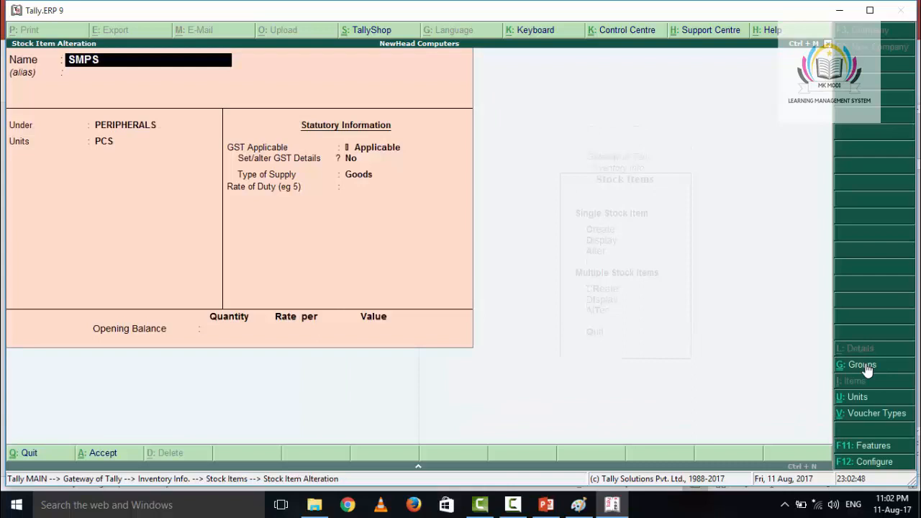
{"action": "key", "text": "Return"}
{"action": "key", "text": "Return"}
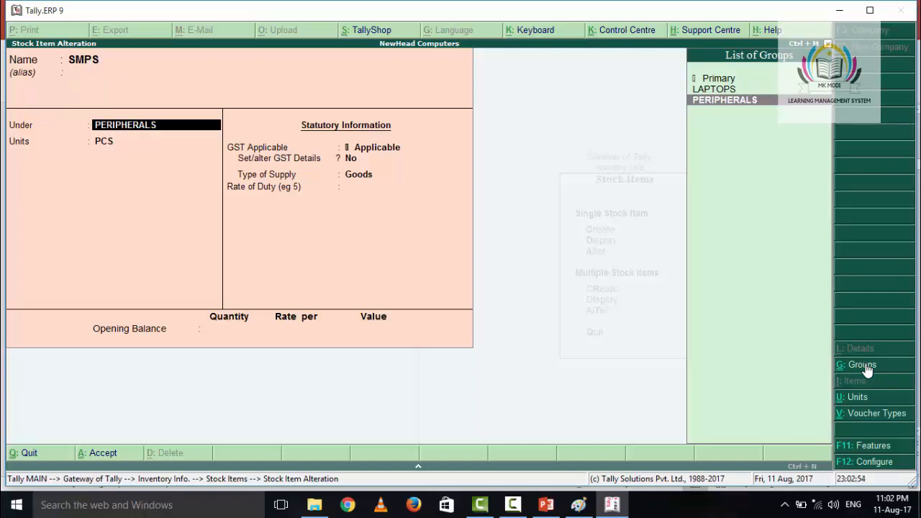
{"action": "key", "text": "Return"}
{"action": "key", "text": "Return"}
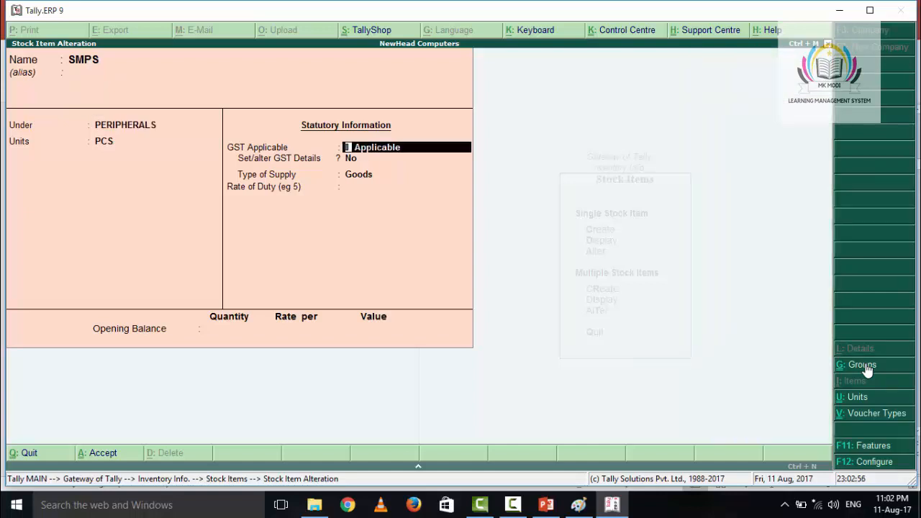
- Keep the GST settings and supply type Goods of SMPS, leave the rate of duty blank, and accept the item
{"action": "key", "text": "Return"}
{"action": "key", "text": "Return"}
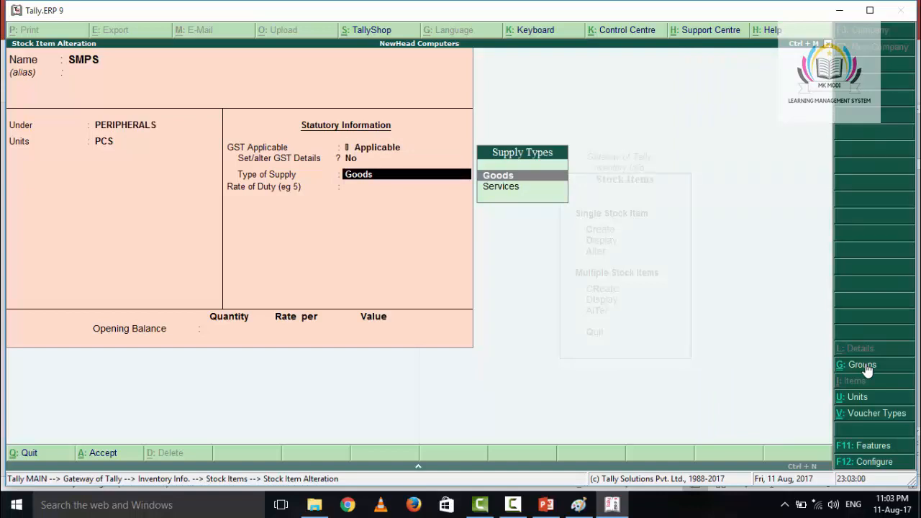
{"action": "key", "text": "Return"}
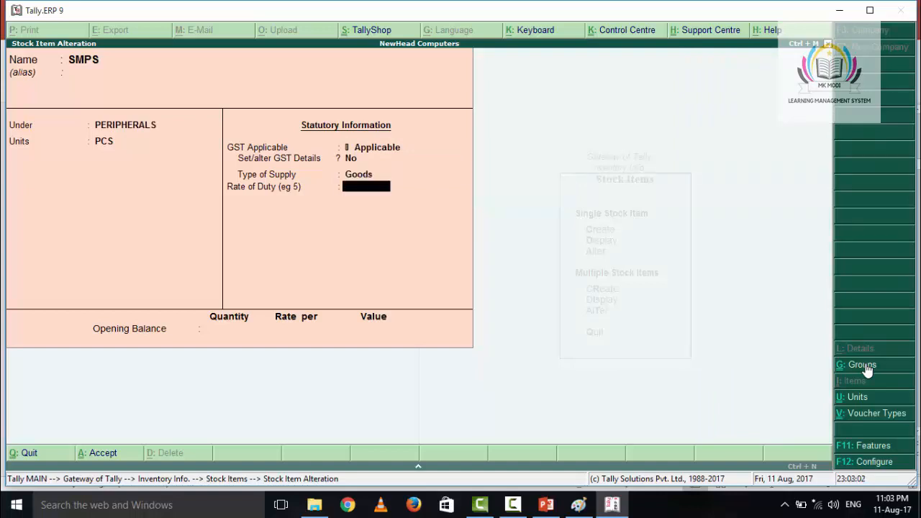
{"action": "key", "text": "Return"}
{"action": "key", "text": "Return"}
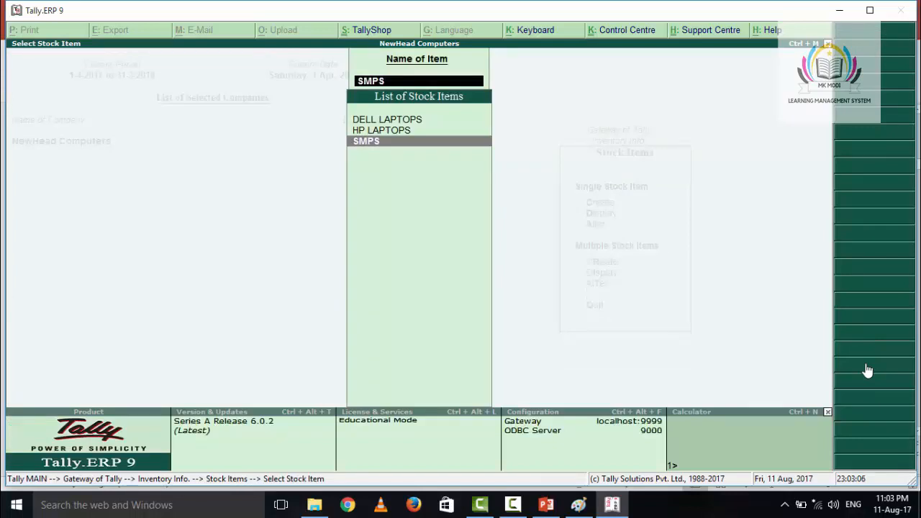
- Leave the stock item masters and open the list of units of measure for alteration
{"action": "key", "text": "Escape"}
{"action": "key", "text": "Escape"}
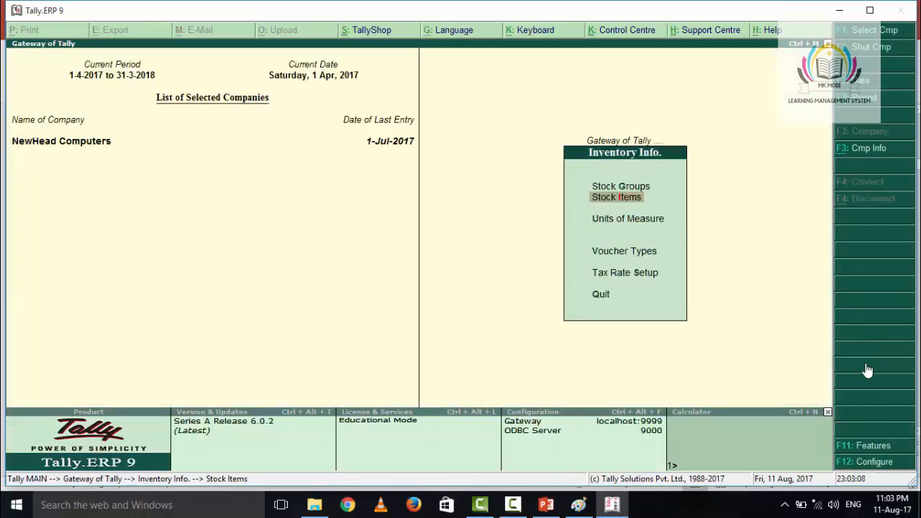
{"action": "key", "text": "Down"}
{"action": "key", "text": "Return"}
{"action": "key", "text": "Down"}
{"action": "key", "text": "Down"}
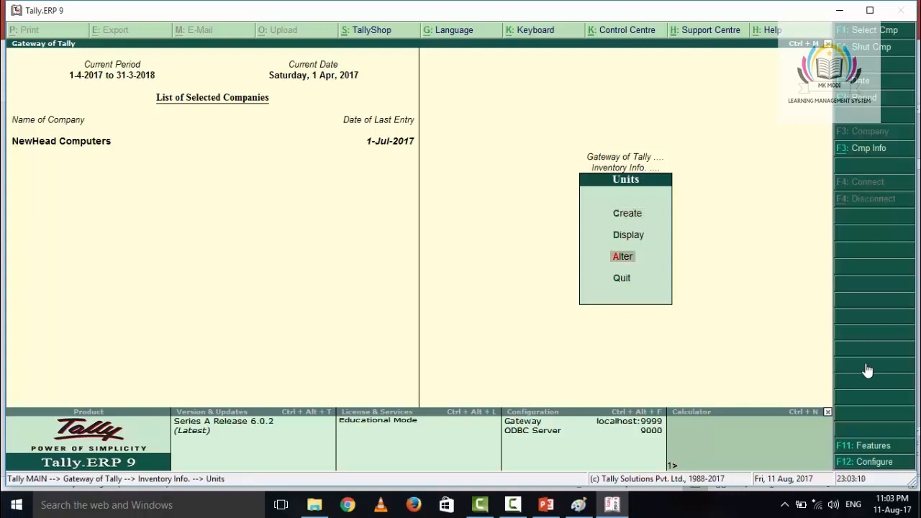
{"action": "key", "text": "Down"}
{"action": "key", "text": "Up"}
{"action": "key", "text": "Return"}
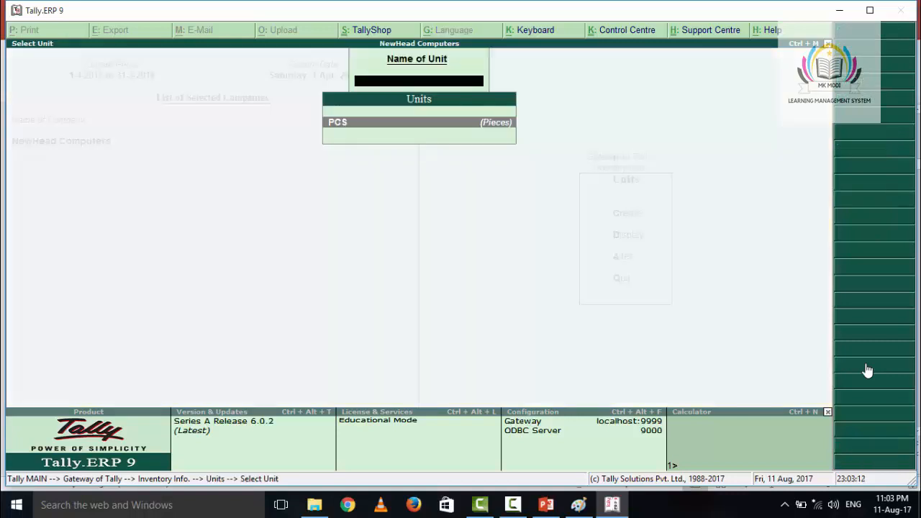
- Review the PCS unit's symbol, formal name and decimal places, accept it and return to the Gateway of Tally
{"action": "key", "text": "Return"}
{"action": "key", "text": "Return"}
{"action": "key", "text": "Return"}
{"action": "key", "text": "Return"}
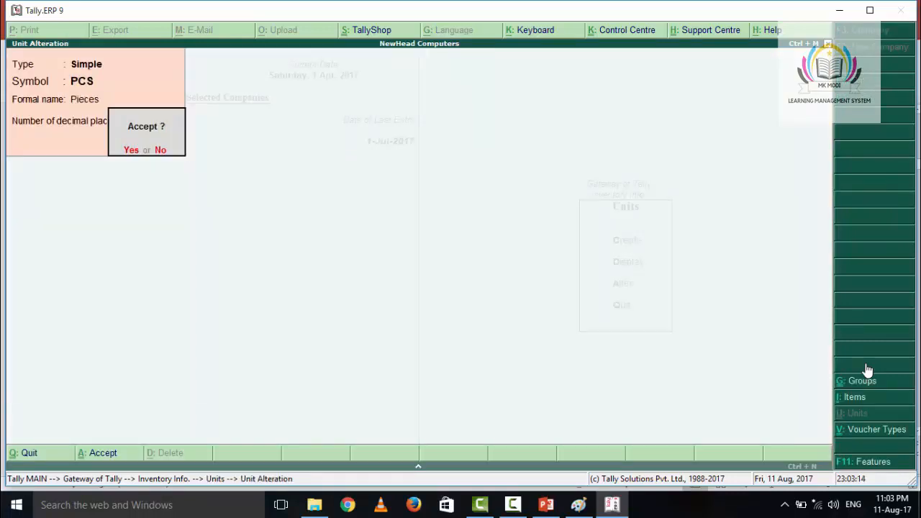
{"action": "key", "text": "Return"}
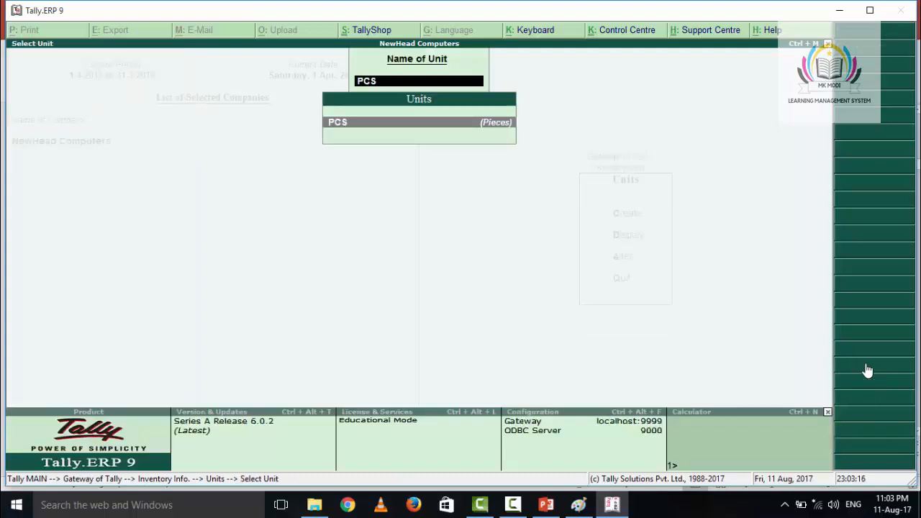
{"action": "key", "text": "Escape"}
{"action": "key", "text": "Escape"}
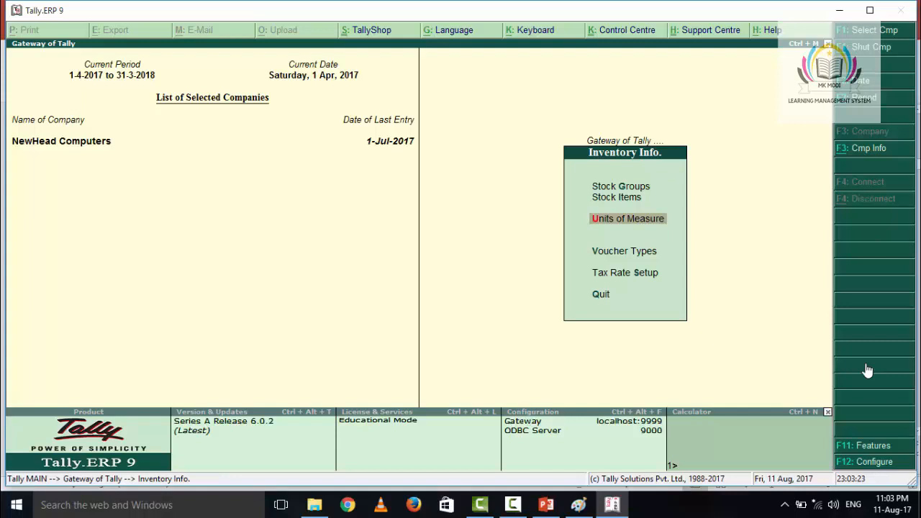
{"action": "key", "text": "Escape"}
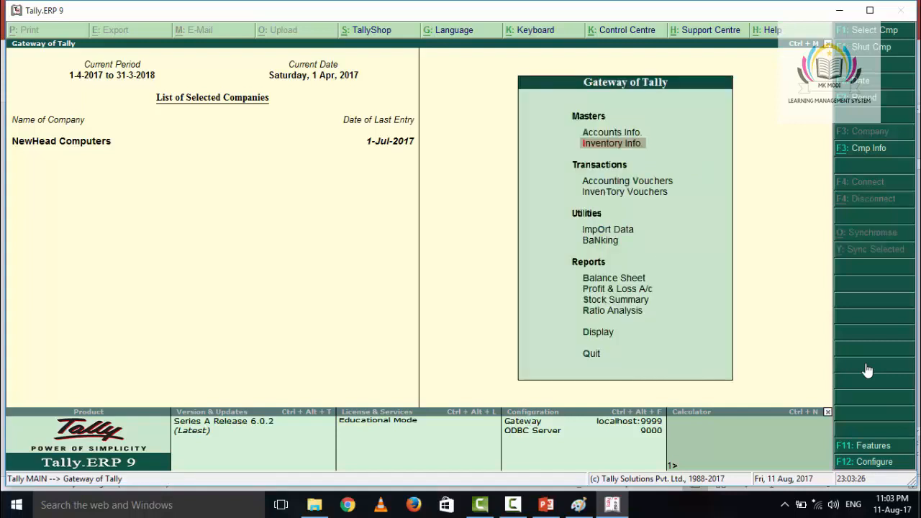